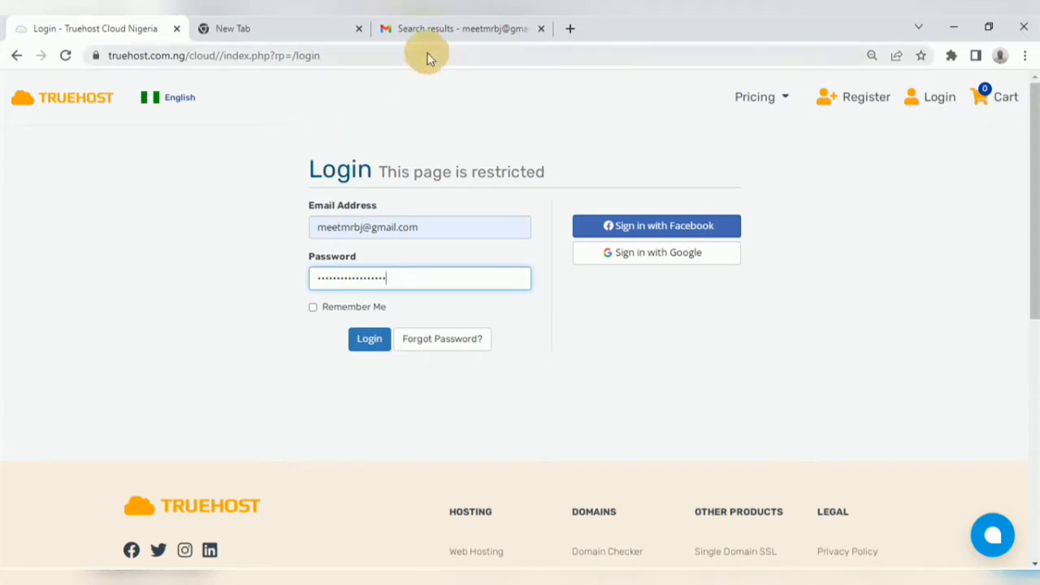
# Step: Check the Gmail tab for cPanel login credentials, then log in to the Truehost client area
pyautogui.click(443, 29)
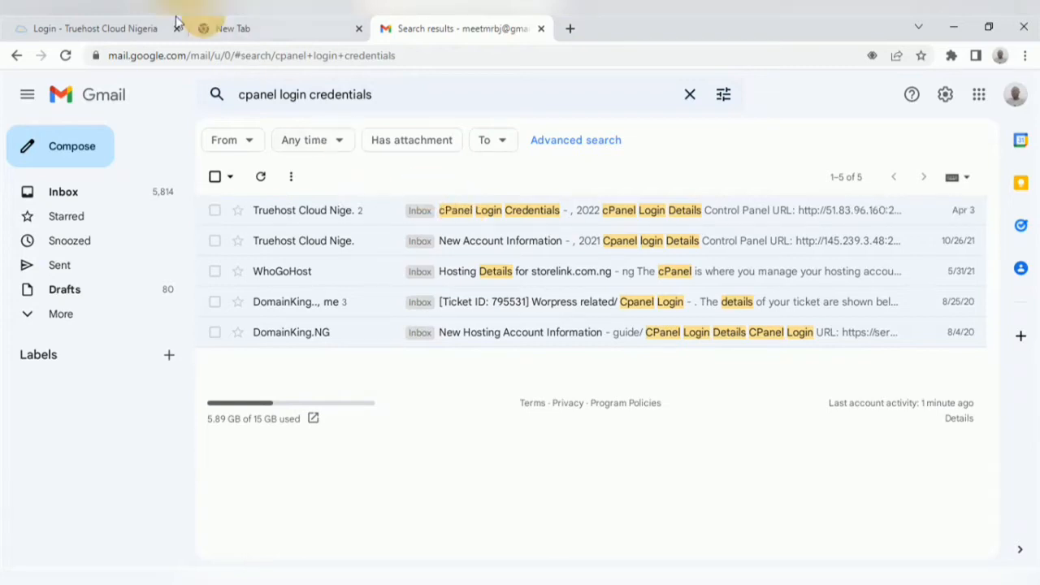
pyautogui.click(104, 27)
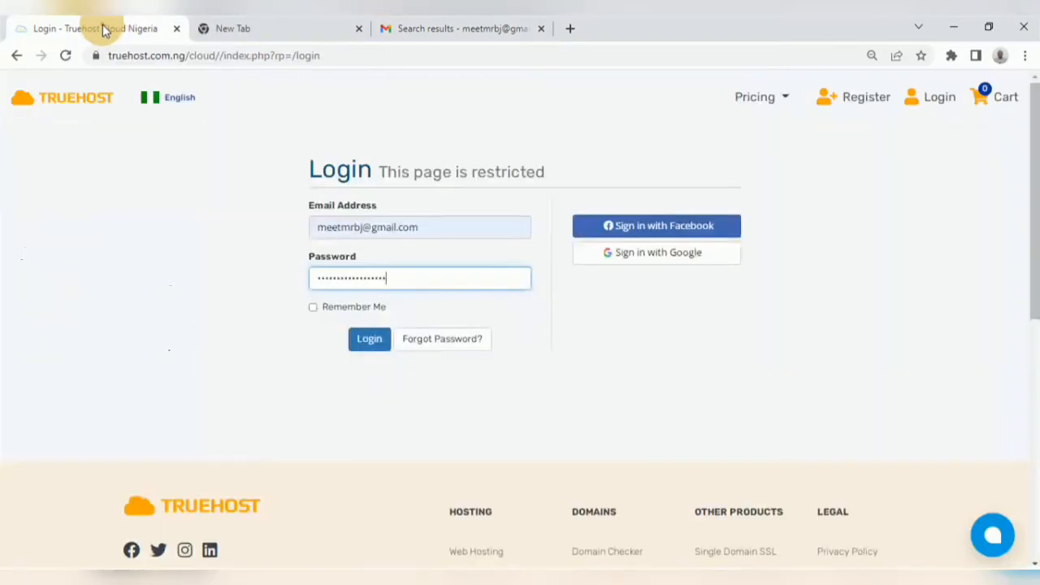
pyautogui.click(367, 341)
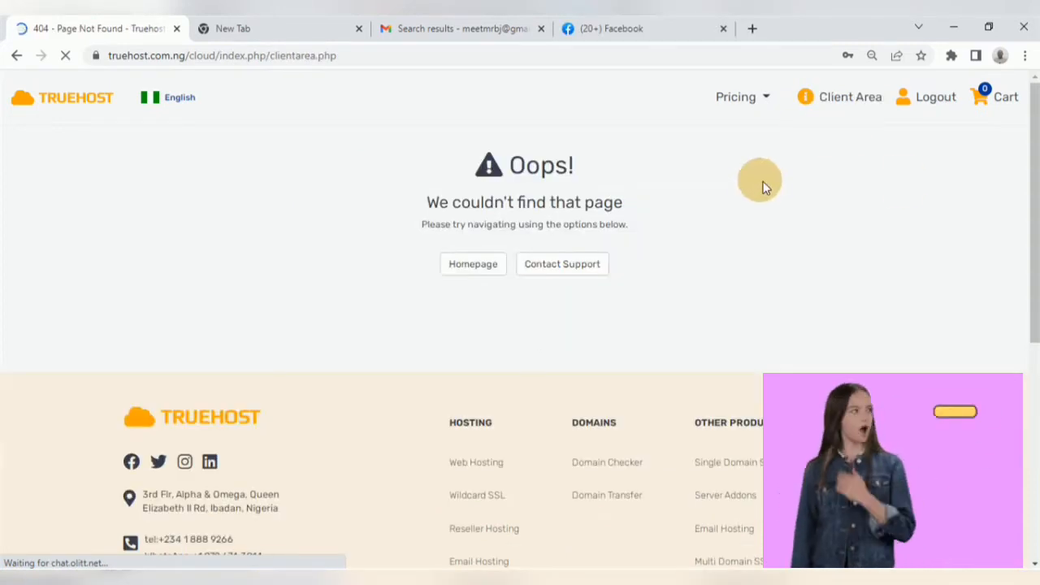
pyautogui.click(847, 102)
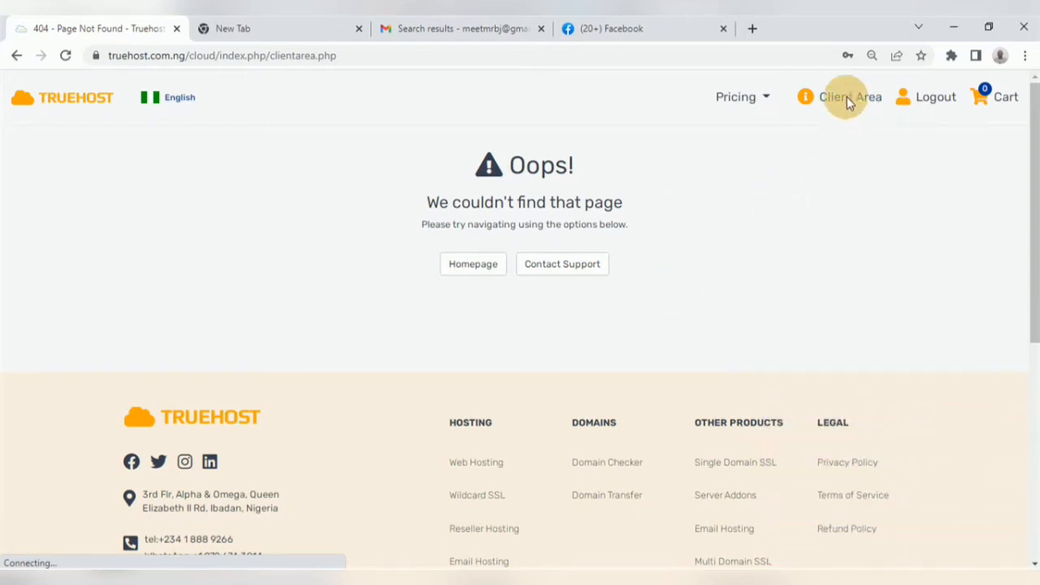
pyautogui.click(845, 102)
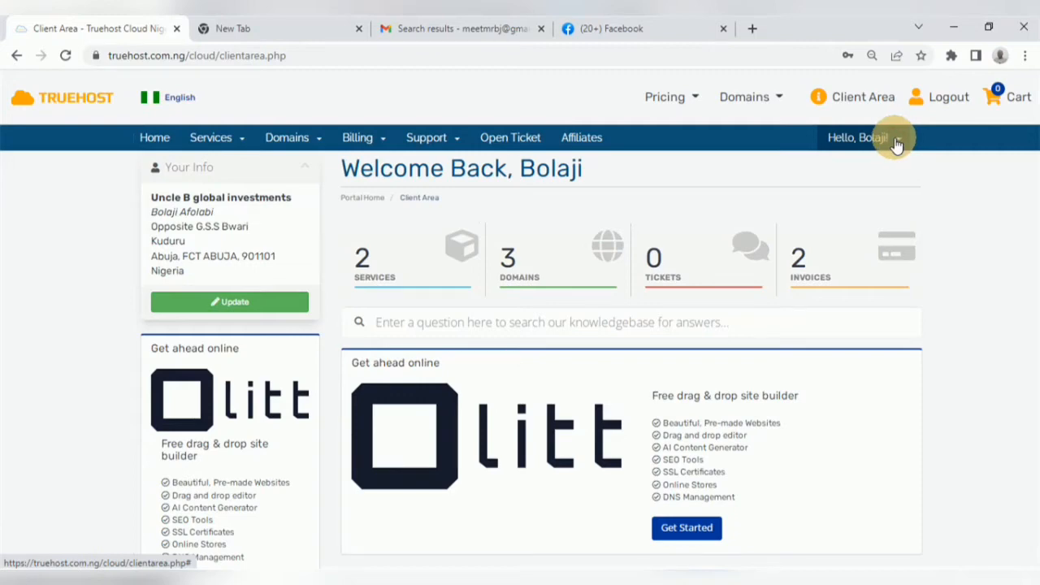
pyautogui.click(898, 143)
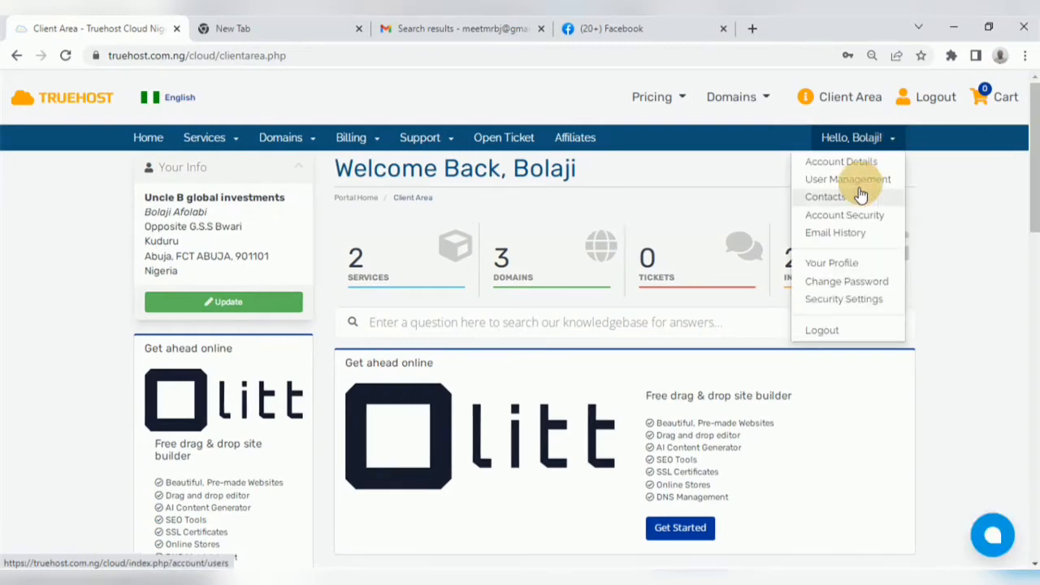
pyautogui.click(837, 235)
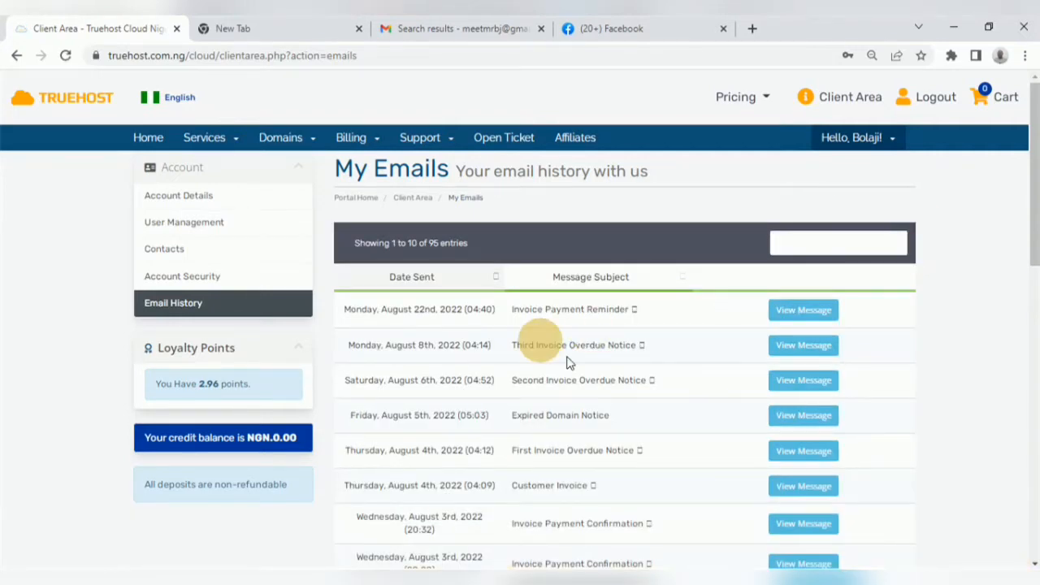
pyautogui.click(791, 241)
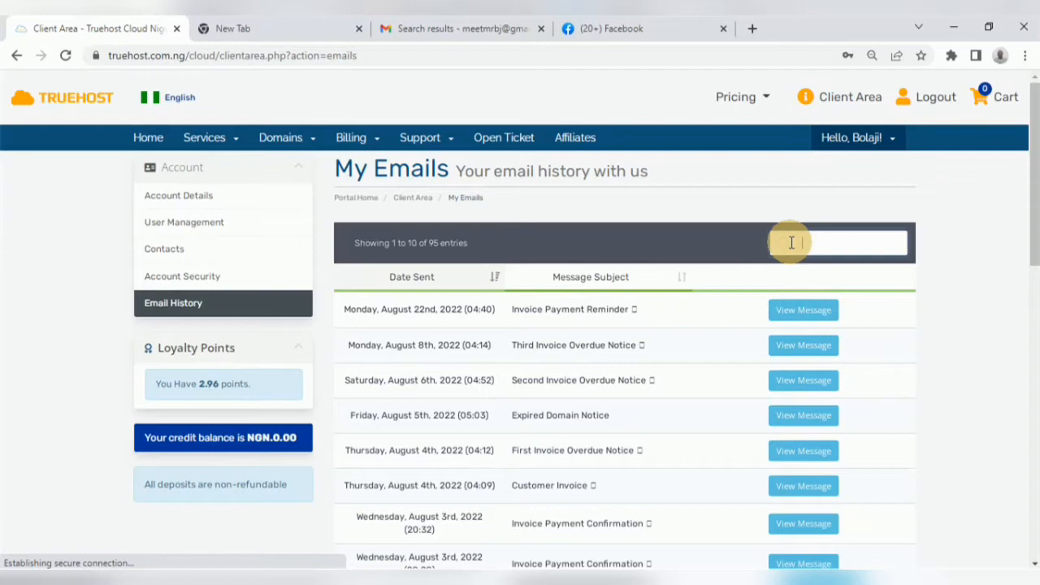
pyautogui.write('cpanel')
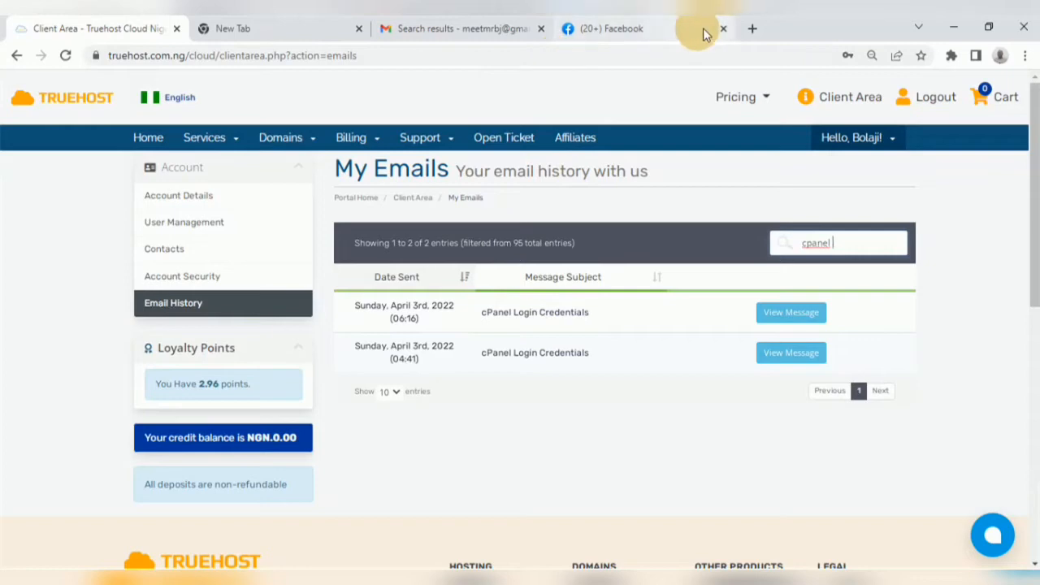
# Step: Open uncleb.com.ng/cpanel in a new tab and log in to cPanel
pyautogui.click(753, 29)
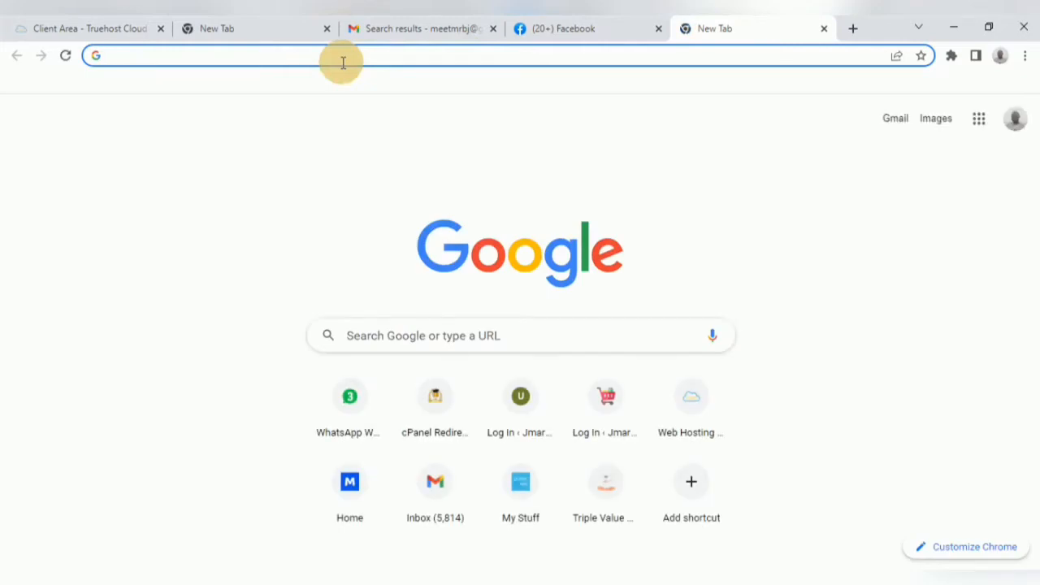
pyautogui.write('un')
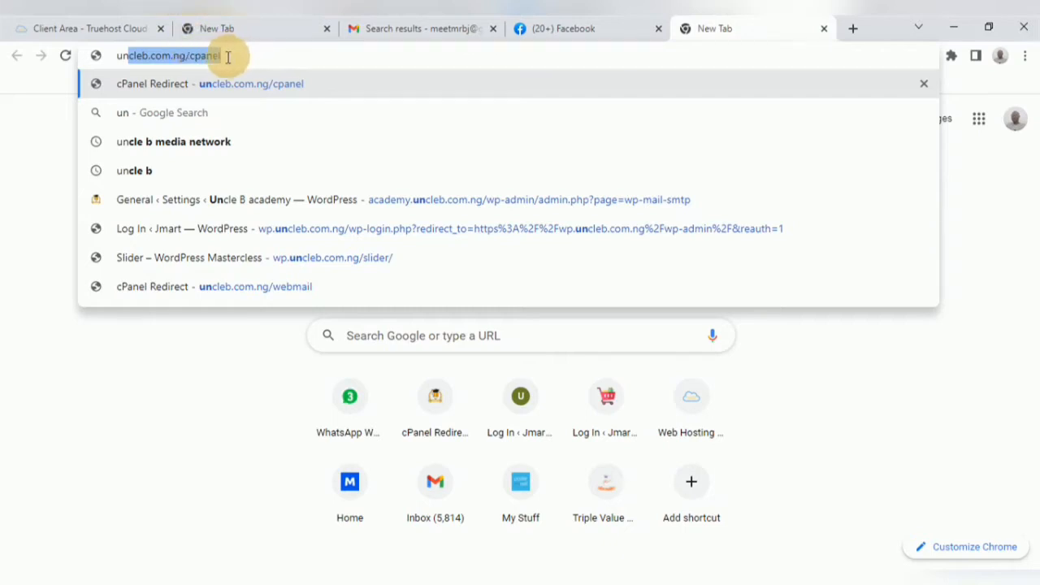
pyautogui.press('Return')
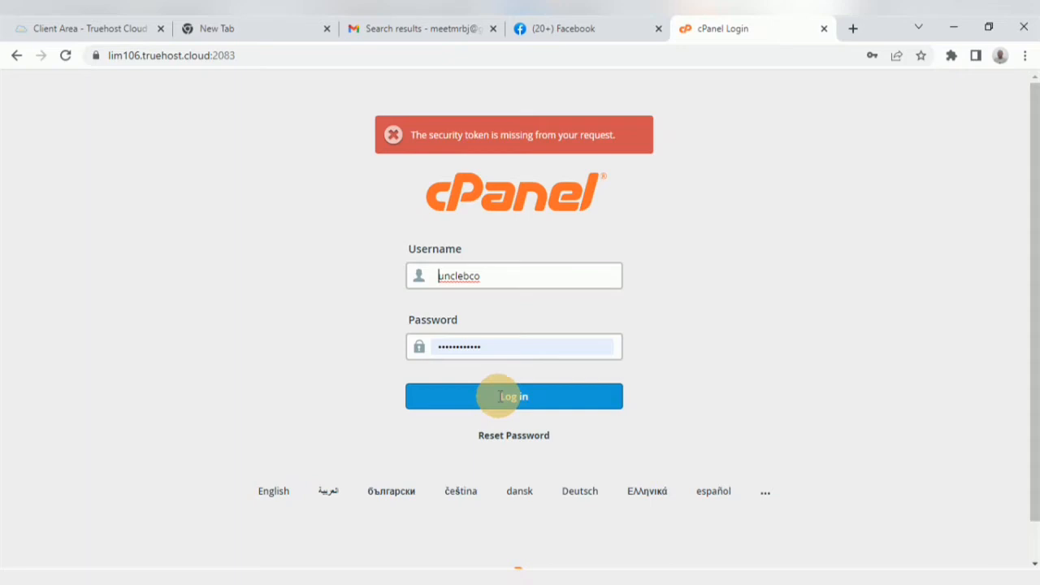
pyautogui.click(510, 397)
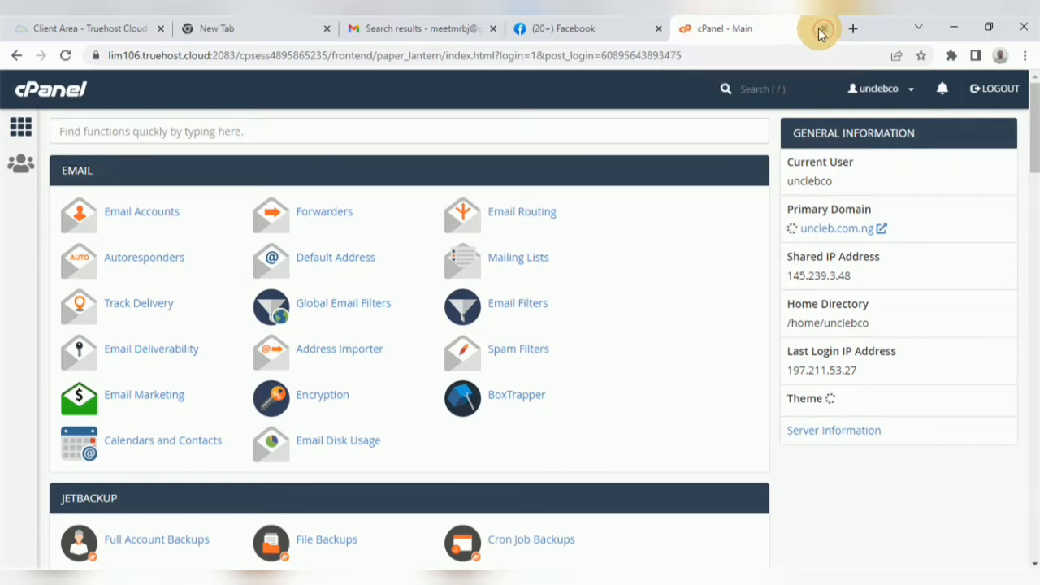
# Step: Close the cPanel tab and open the uncleb.com.ng hosting product from My Services
pyautogui.click(823, 31)
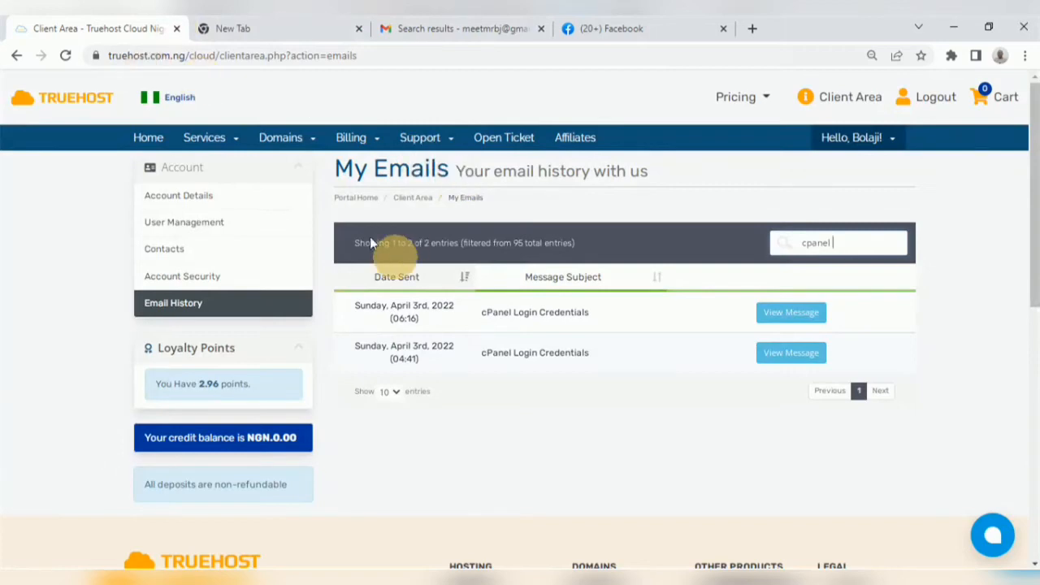
pyautogui.click(210, 140)
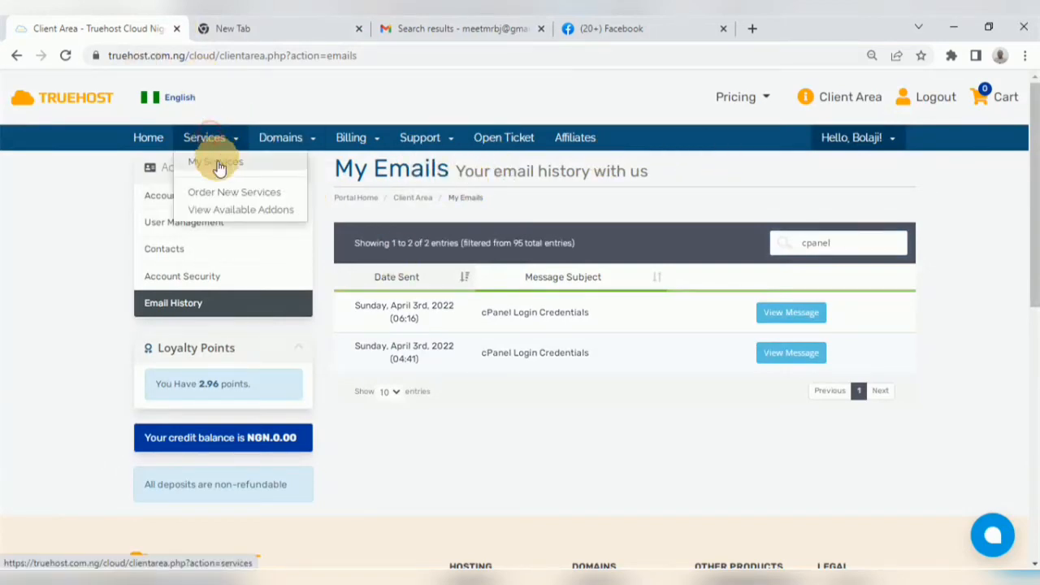
pyautogui.click(218, 163)
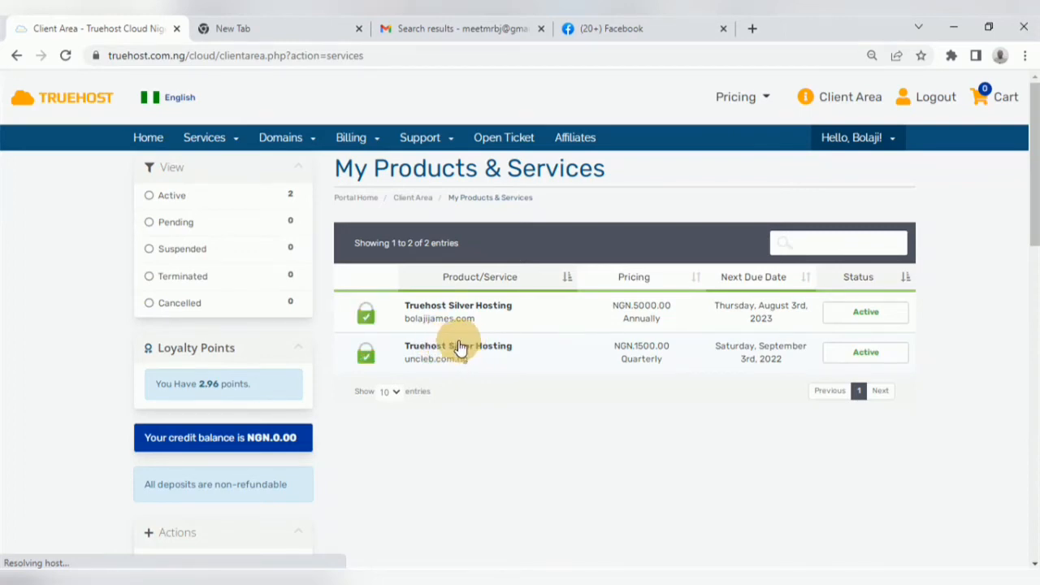
pyautogui.click(465, 347)
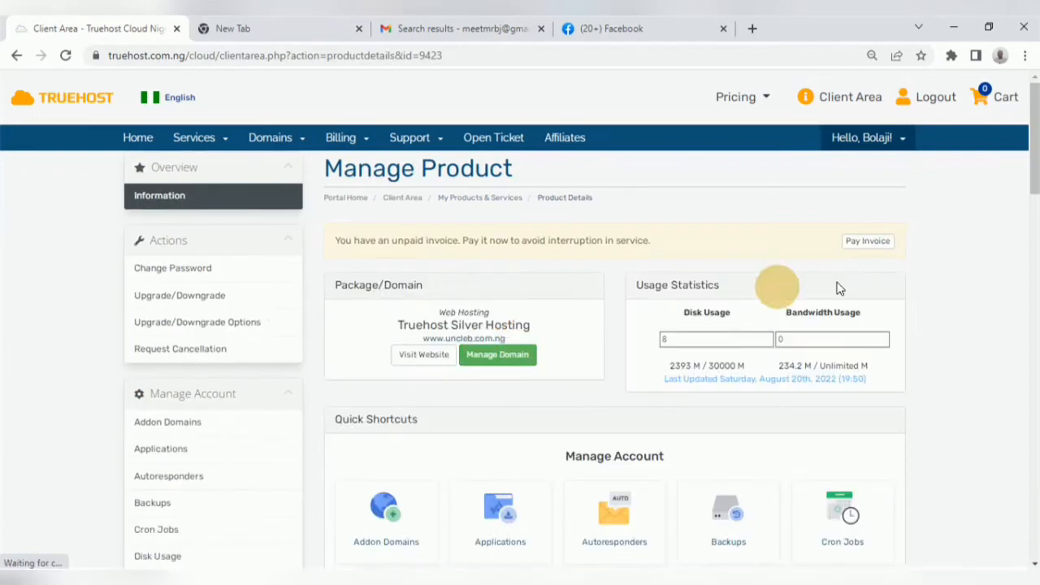
# Step: Launch cPanel through the product's One Click Login
pyautogui.moveTo(1036, 180); pyautogui.dragTo(1037, 286)
pyautogui.moveTo(1036, 334); pyautogui.dragTo(1037, 355)
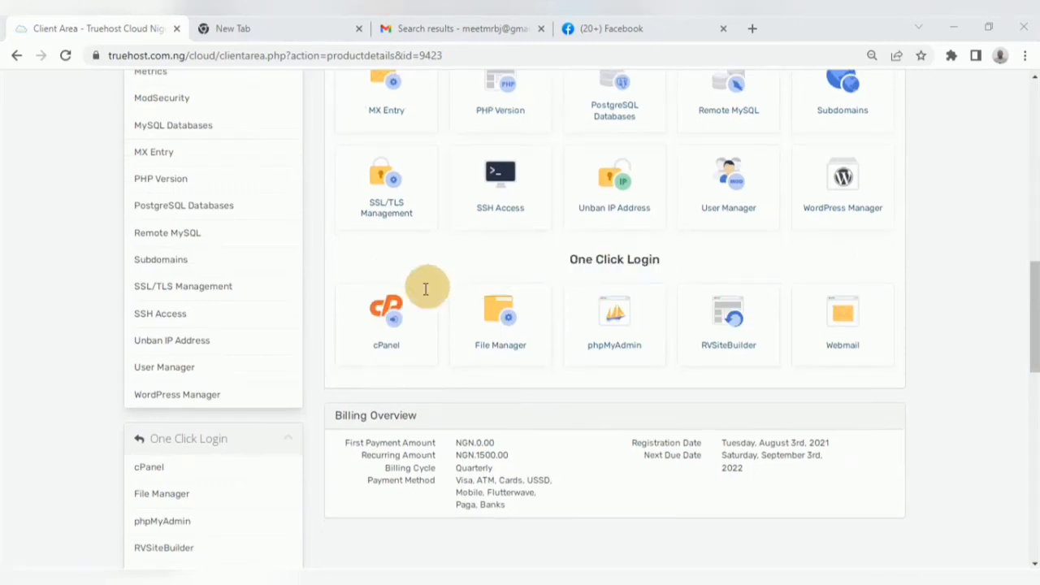
pyautogui.click(386, 324)
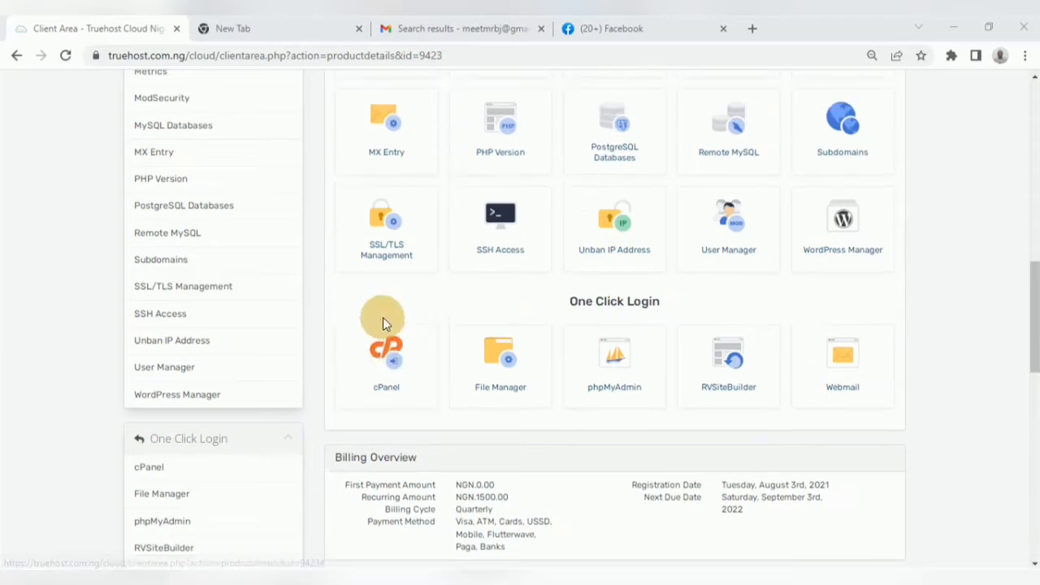
pyautogui.click(377, 370)
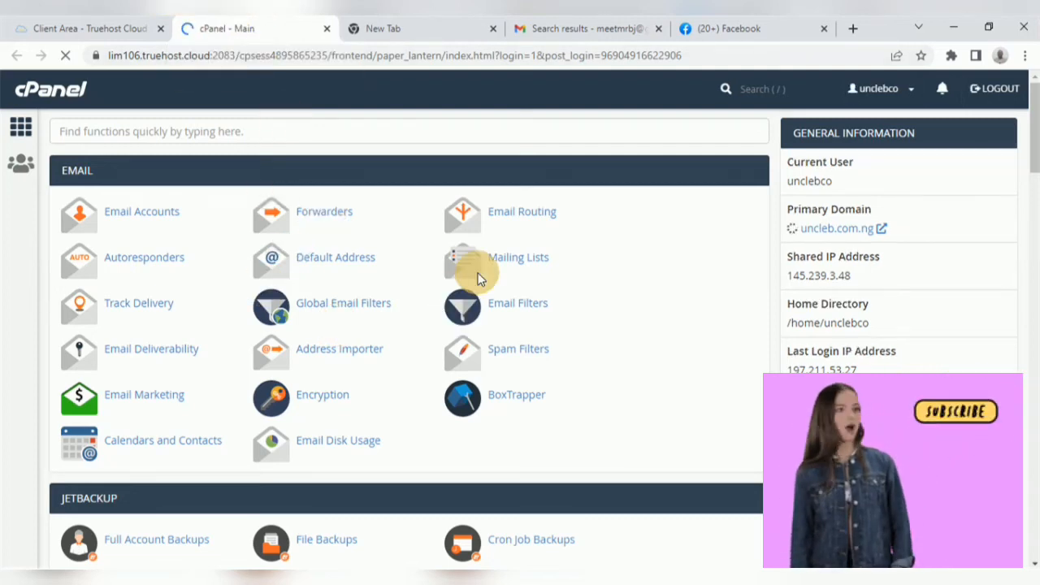
# Step: Close the New Tab, Gmail search and Facebook tabs
pyautogui.click(490, 29)
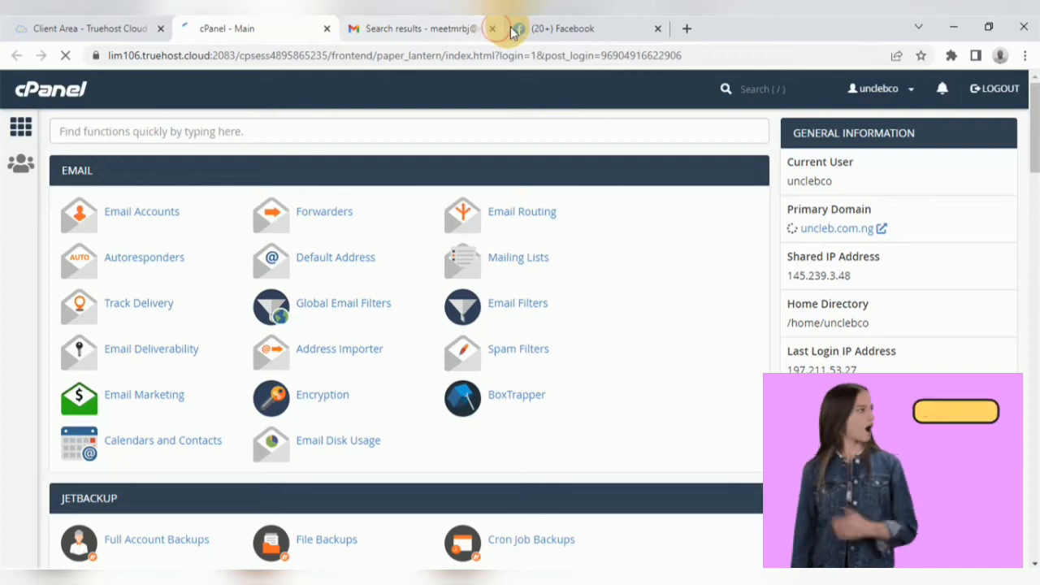
pyautogui.click(493, 28)
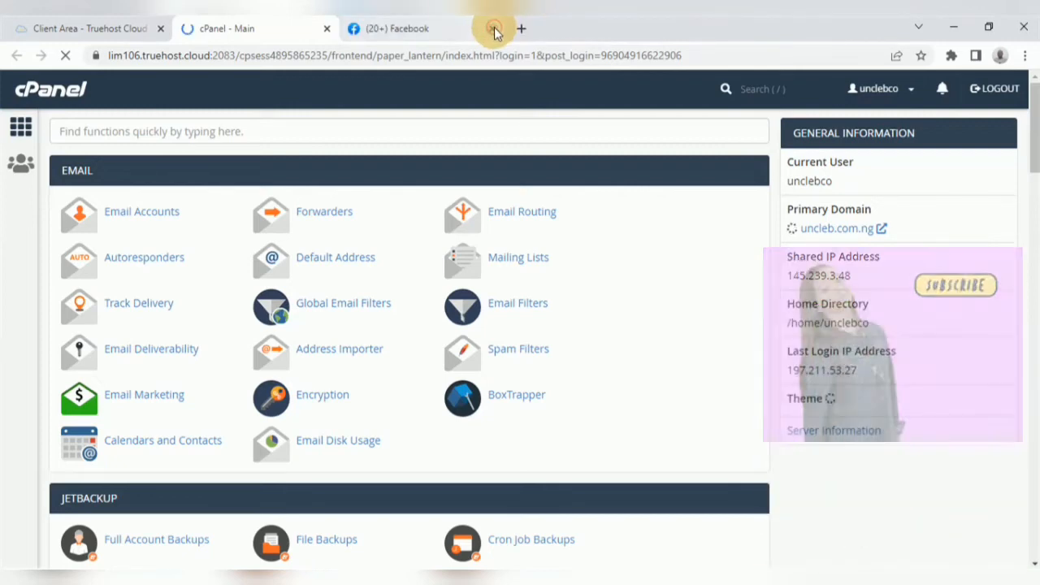
pyautogui.click(493, 29)
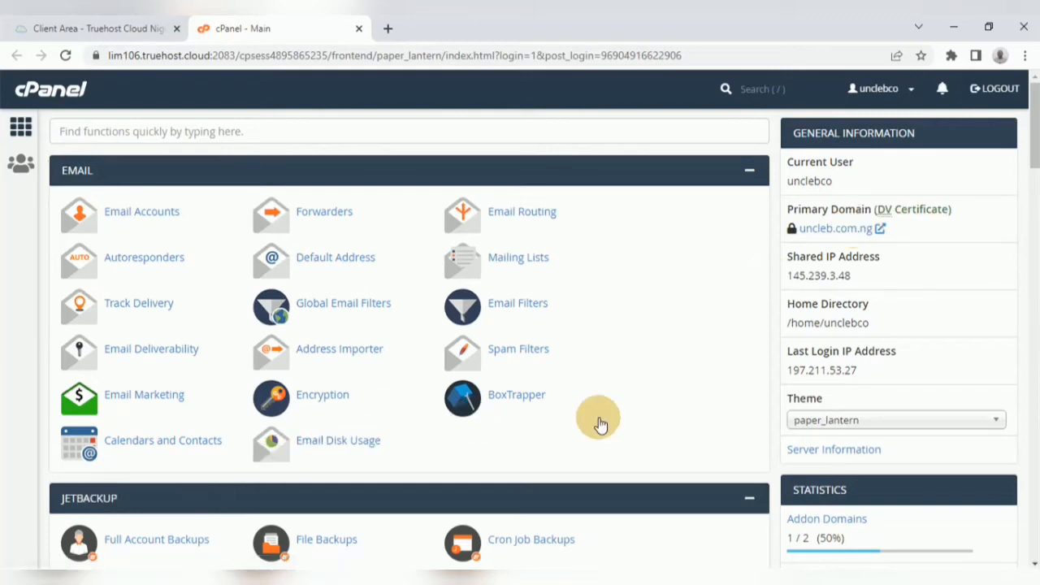
# Step: Open WordPress in the Softaculous Apps Installer and start its Install setup
pyautogui.moveTo(1035, 145); pyautogui.dragTo(1036, 415)
pyautogui.moveTo(1036, 439); pyautogui.dragTo(1033, 524)
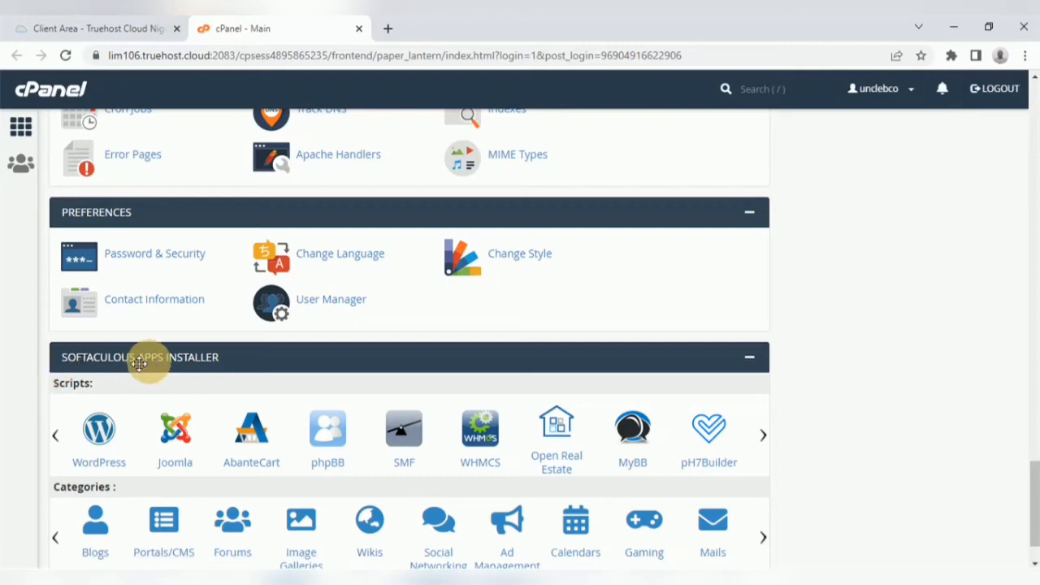
pyautogui.click(100, 431)
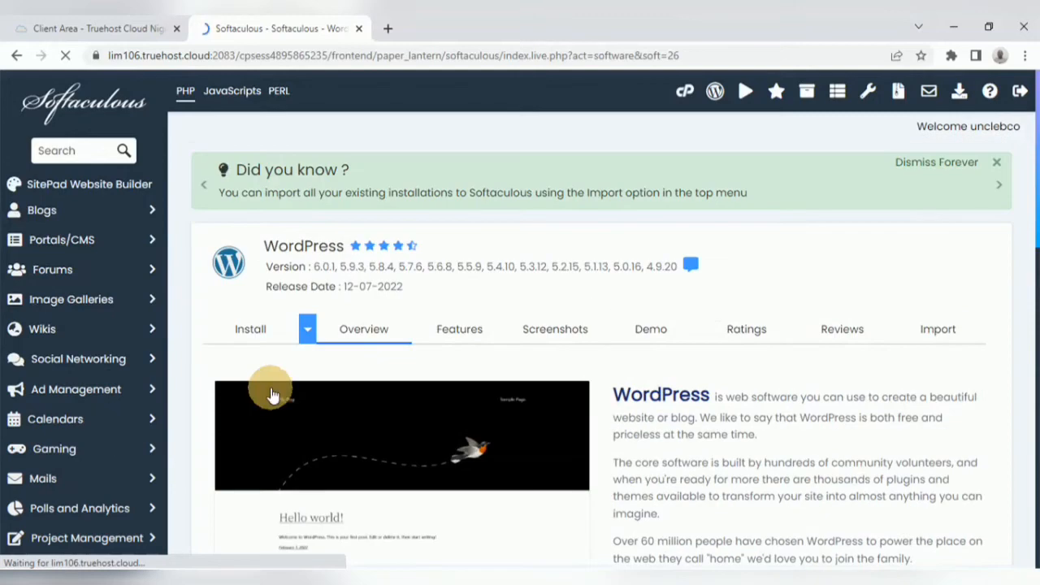
pyautogui.click(254, 333)
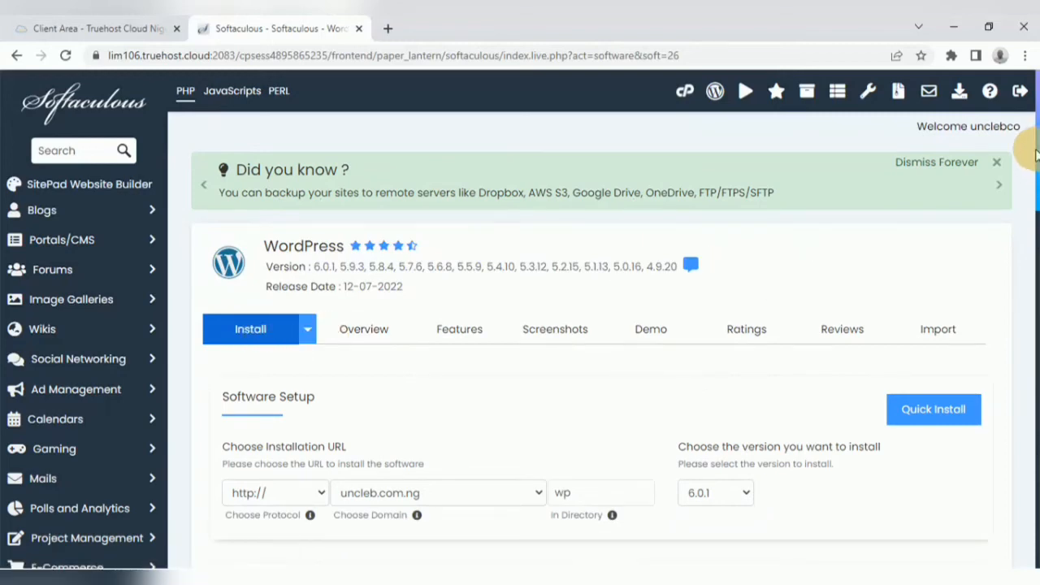
pyautogui.scroll(-3, 1021, 174)
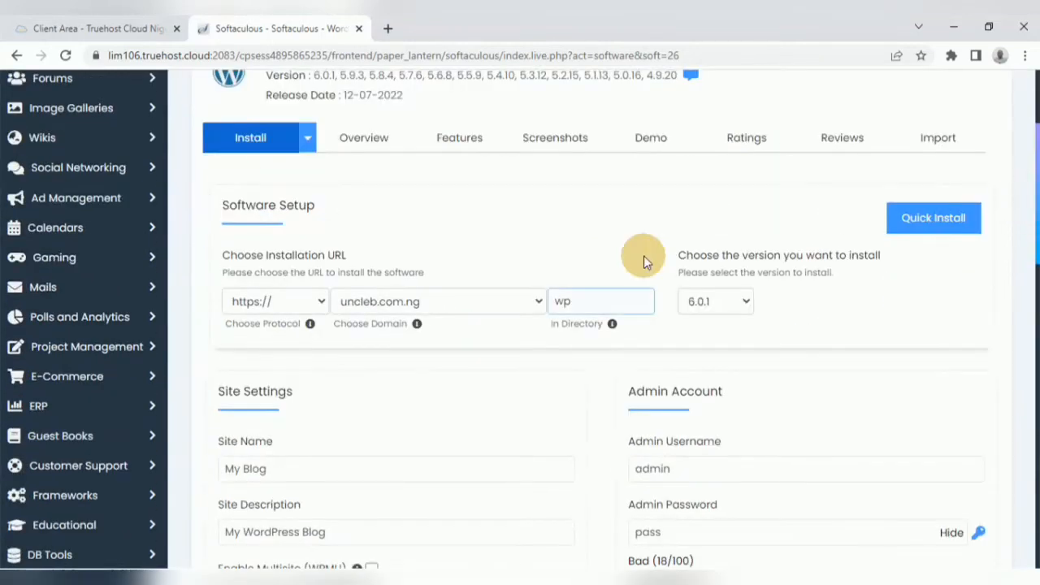
pyautogui.click(265, 302)
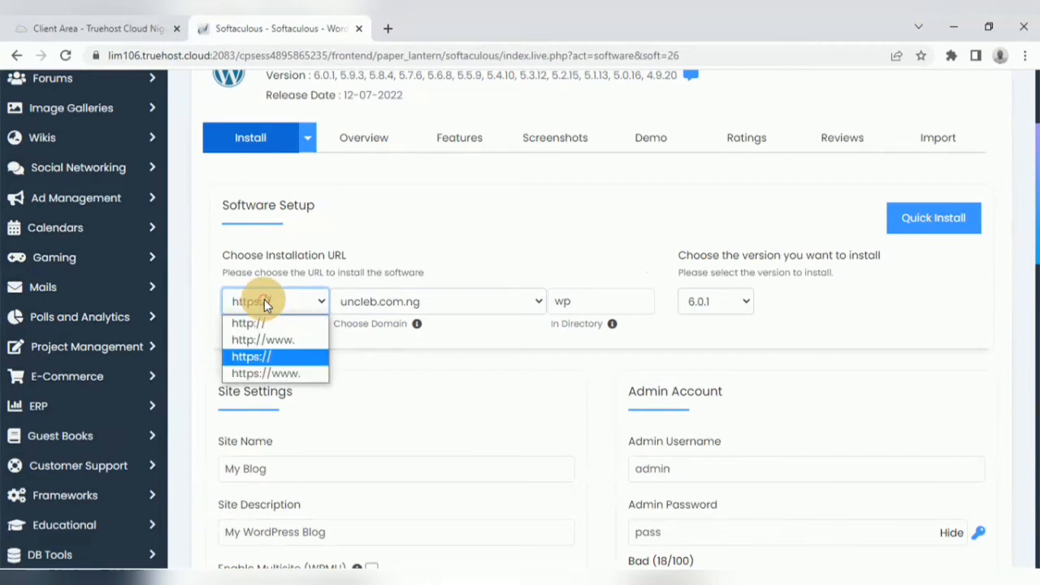
pyautogui.click(266, 358)
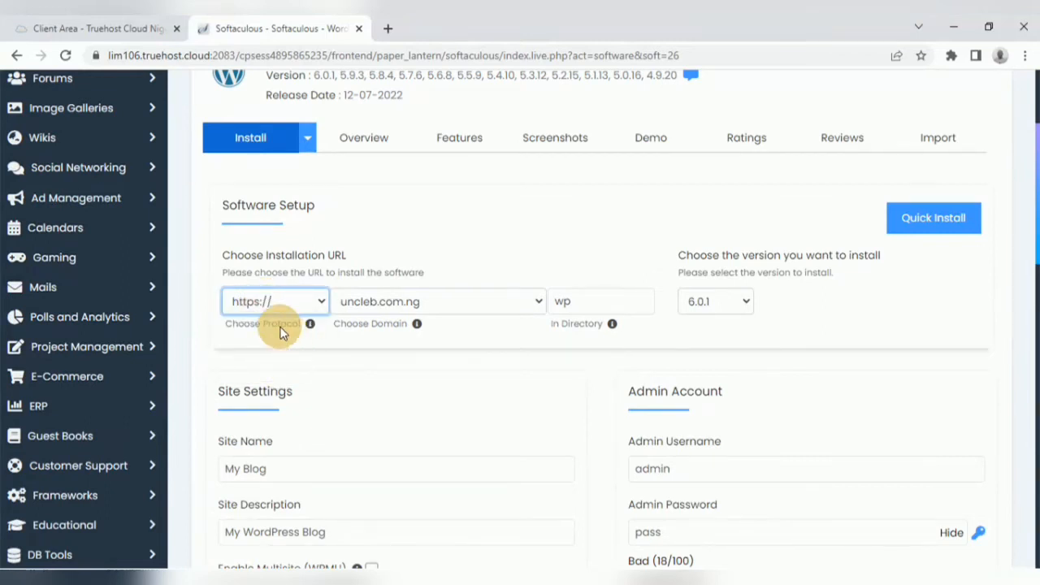
pyautogui.click(321, 303)
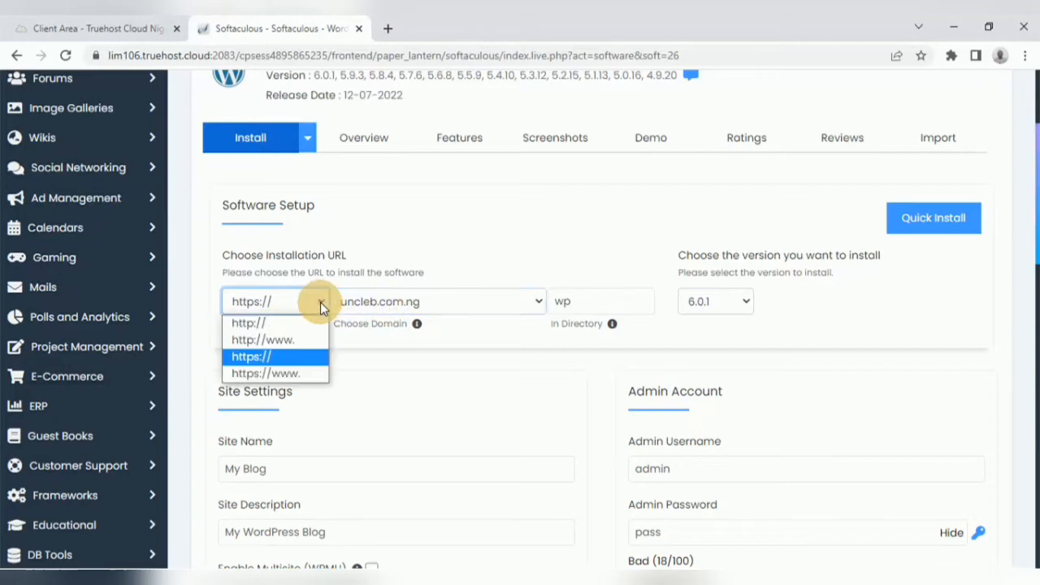
pyautogui.click(271, 359)
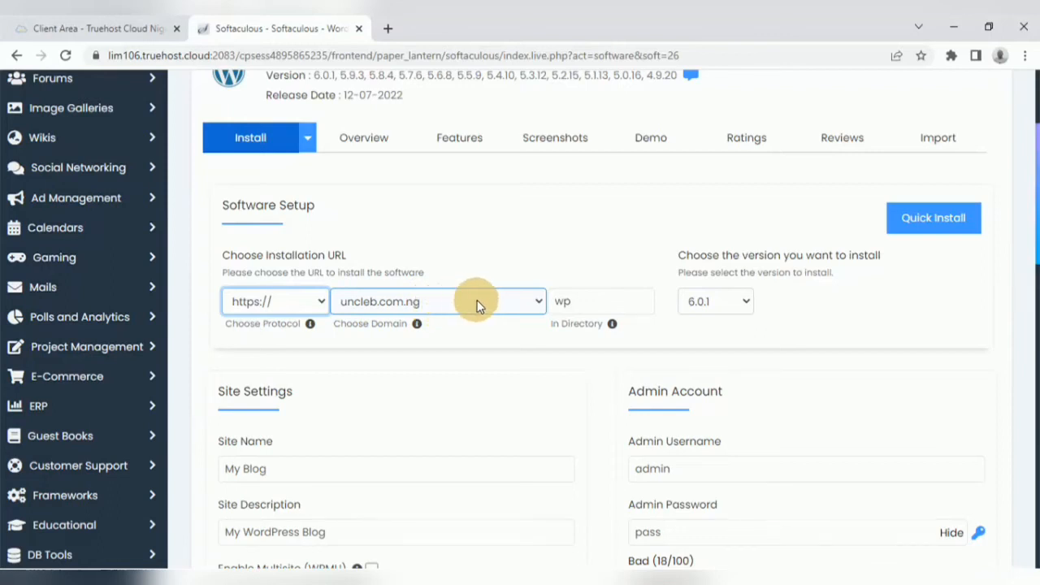
# Step: Choose wp.uncleb.com.ng as the installation domain and clear the wp directory field
pyautogui.click(538, 300)
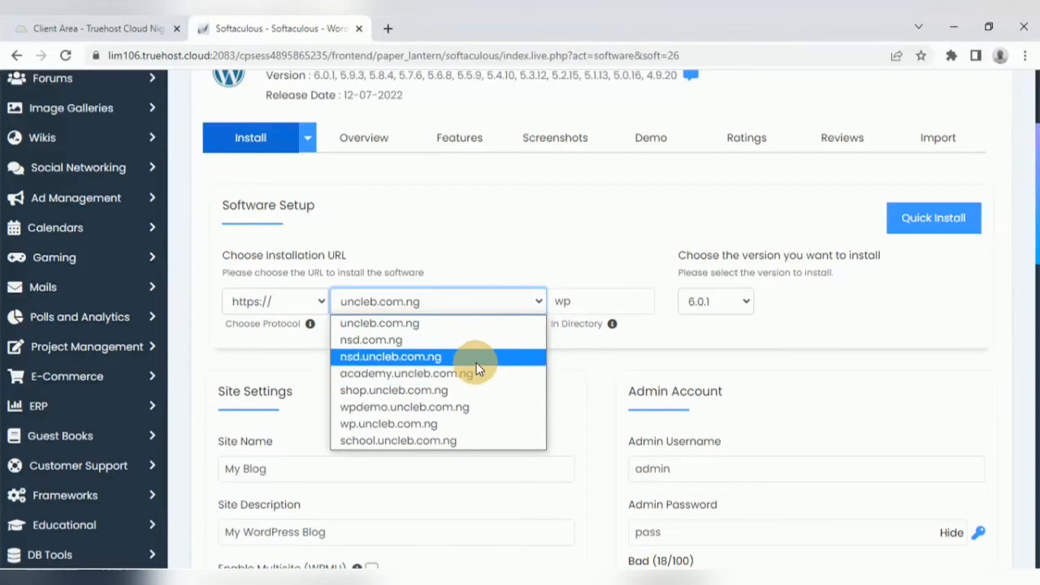
pyautogui.click(424, 424)
pyautogui.click(592, 300)
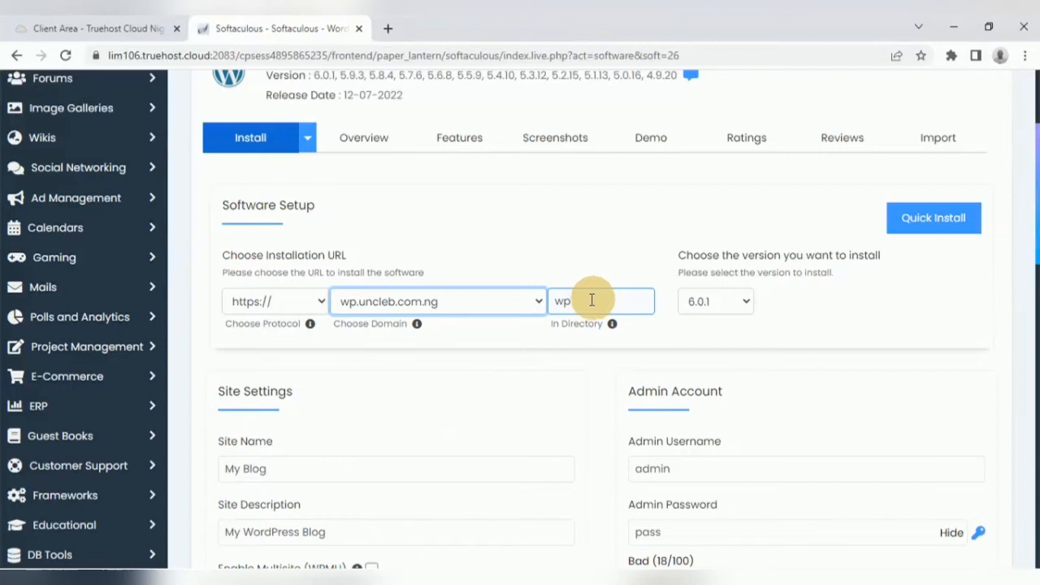
pyautogui.moveTo(605, 300); pyautogui.dragTo(560, 301)
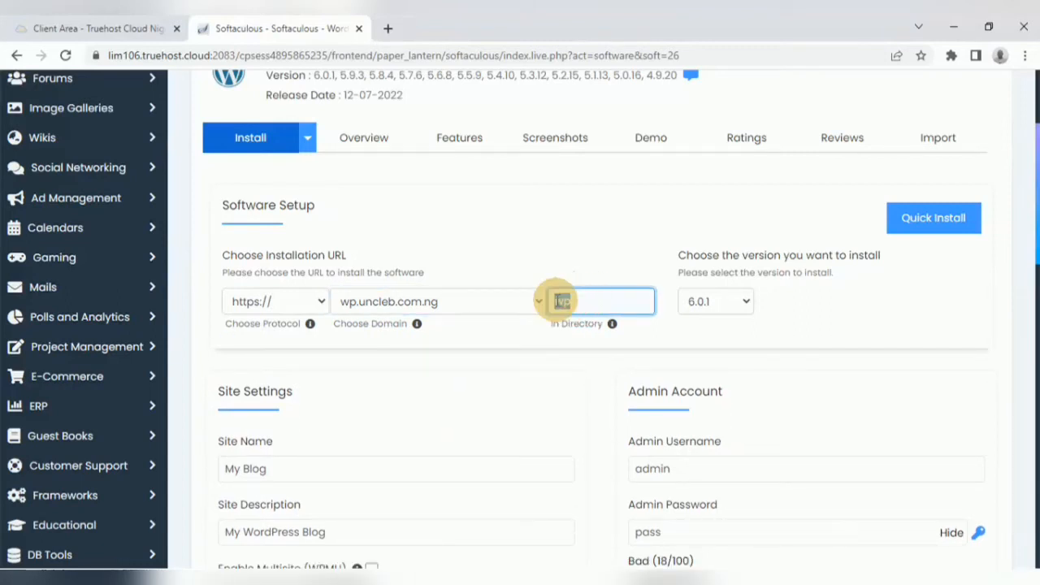
pyautogui.press('BackSpace')
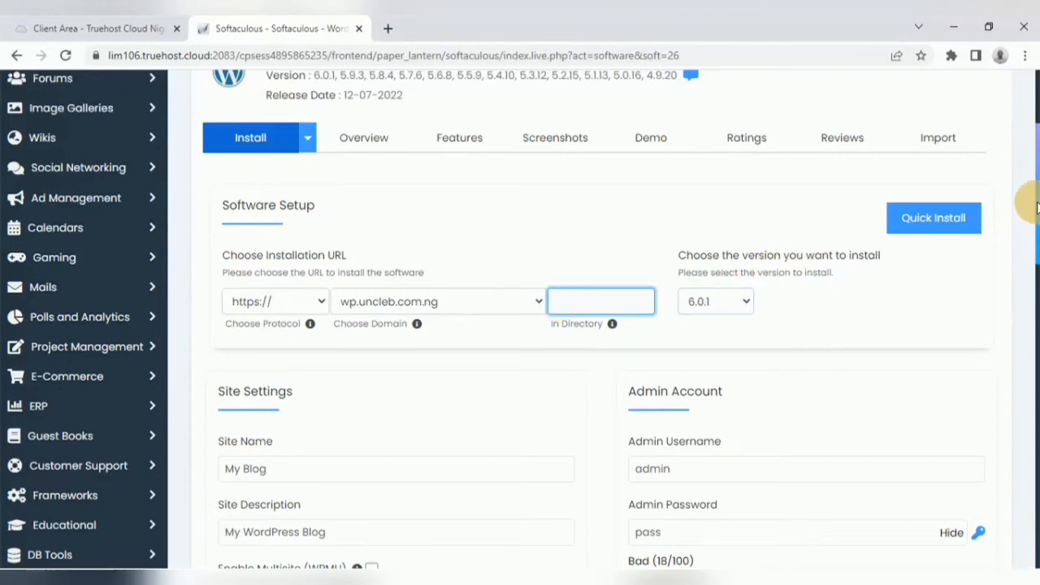
# Step: Set the site name to Wp Tutorial
pyautogui.moveTo(1035, 221); pyautogui.dragTo(1036, 250)
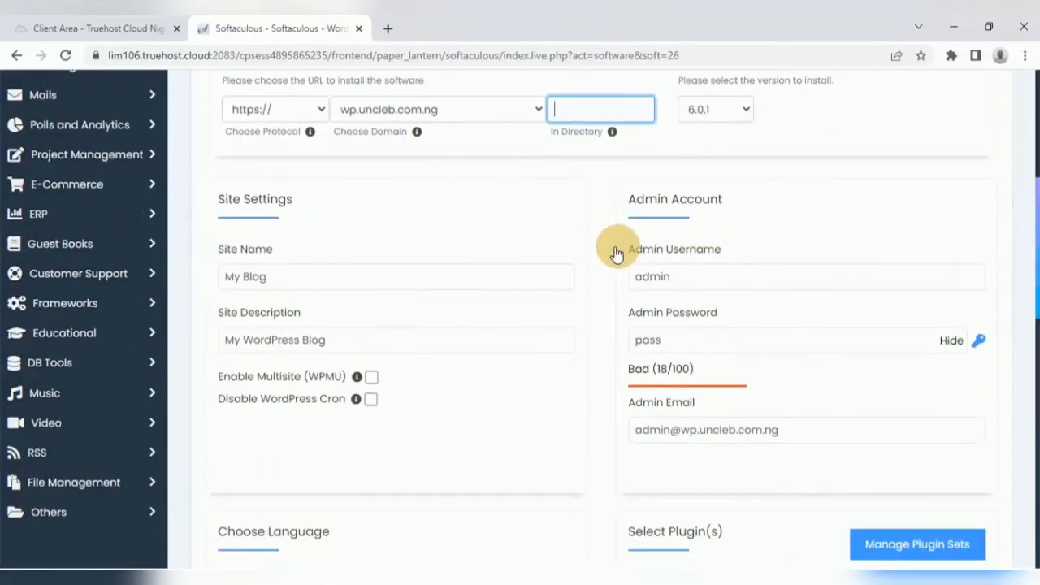
pyautogui.moveTo(319, 281); pyautogui.dragTo(213, 274)
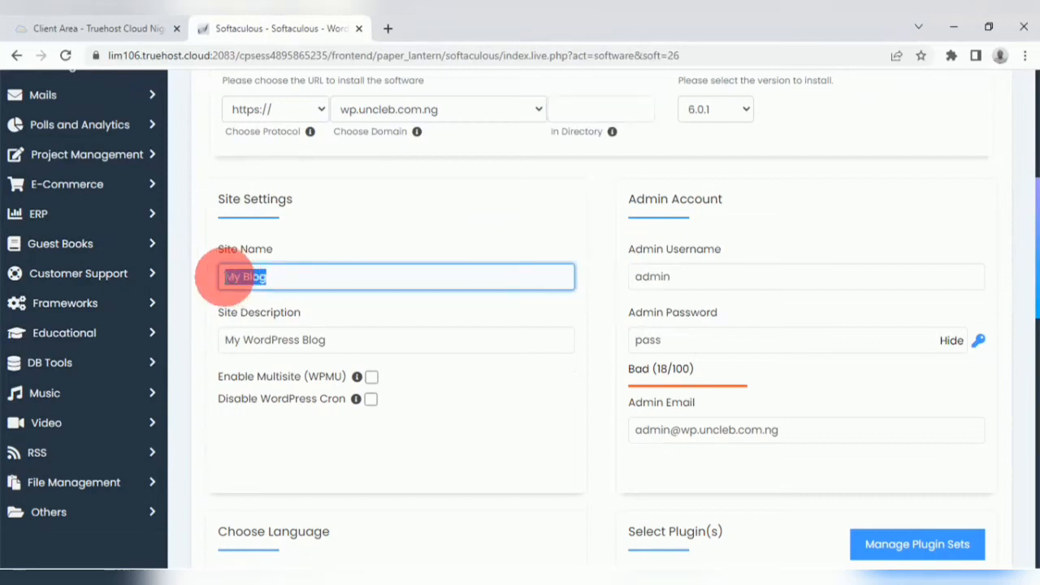
pyautogui.write('Wp Tutorial')
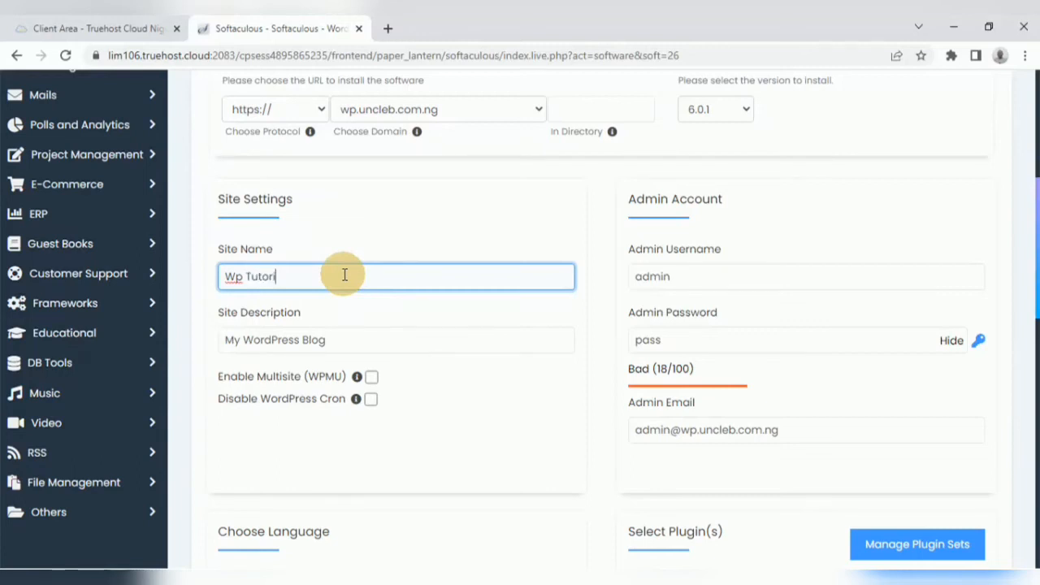
# Step: Replace the site description with Learn Wordpress for Free
pyautogui.click(345, 339)
pyautogui.moveTo(341, 340); pyautogui.dragTo(228, 340)
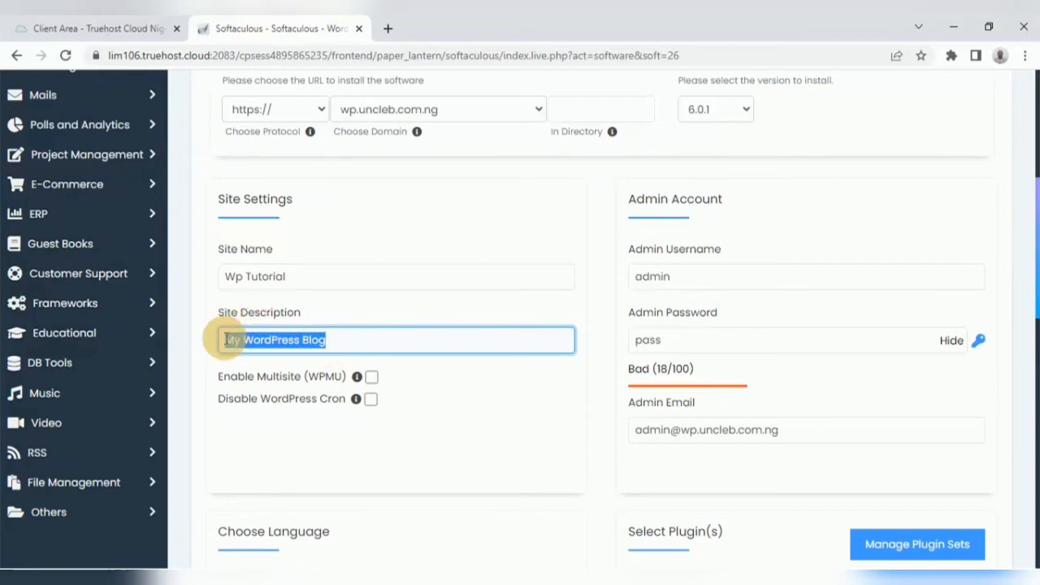
pyautogui.press('BackSpace')
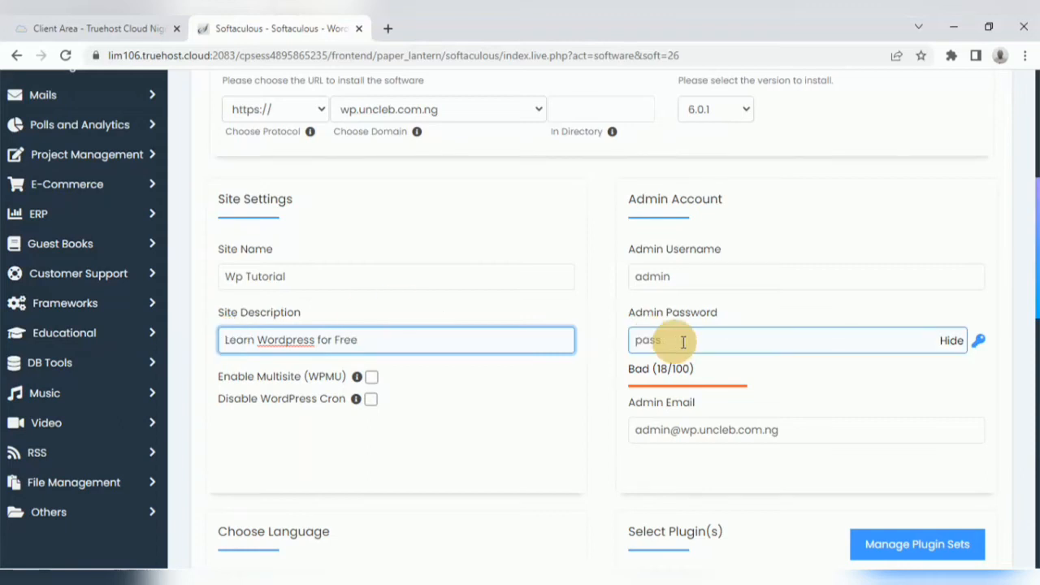
# Step: Change the admin username to wptut
pyautogui.click(676, 277)
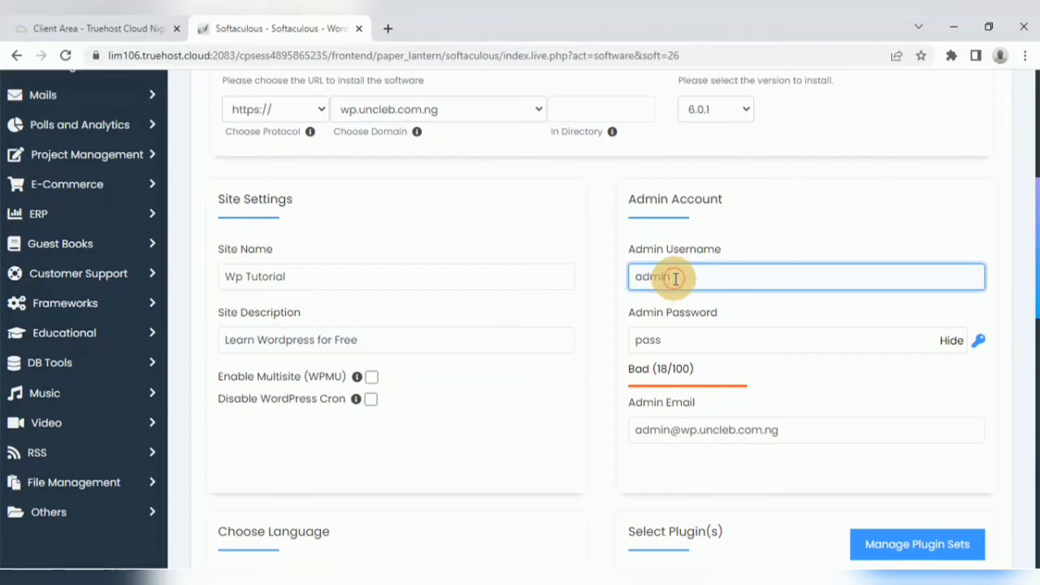
pyautogui.moveTo(675, 277); pyautogui.dragTo(636, 277)
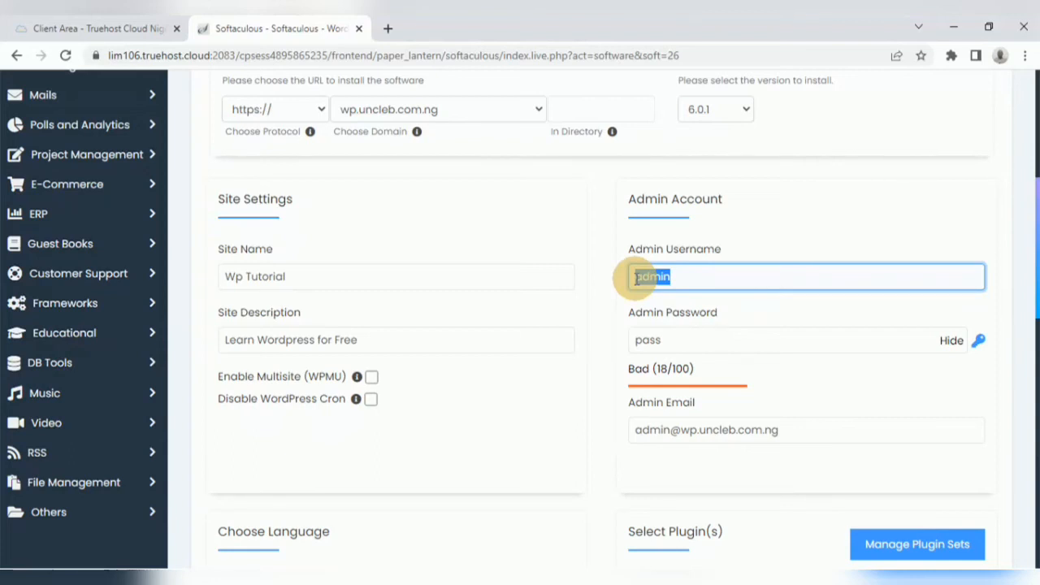
pyautogui.press('BackSpace')
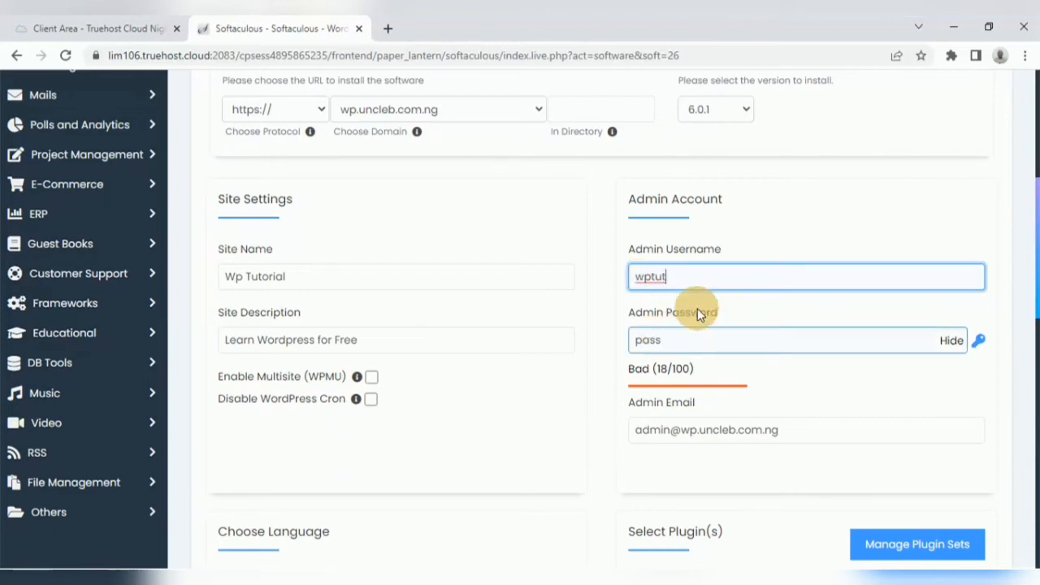
# Step: Replace the default admin password with a new strong password, keeping it masked
pyautogui.click(666, 342)
pyautogui.doubleClick(645, 339)
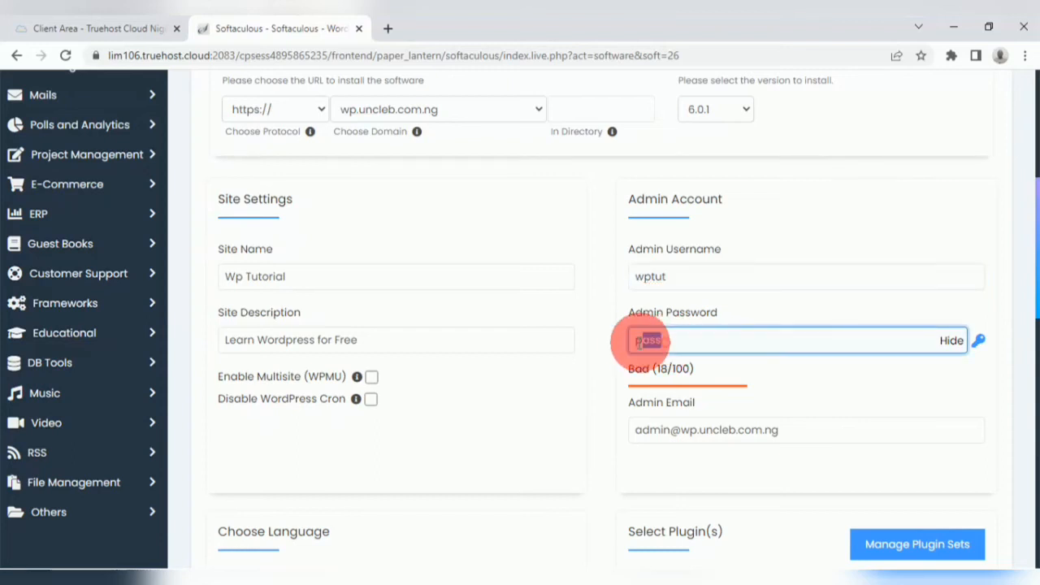
pyautogui.click(949, 341)
pyautogui.doubleClick(641, 340)
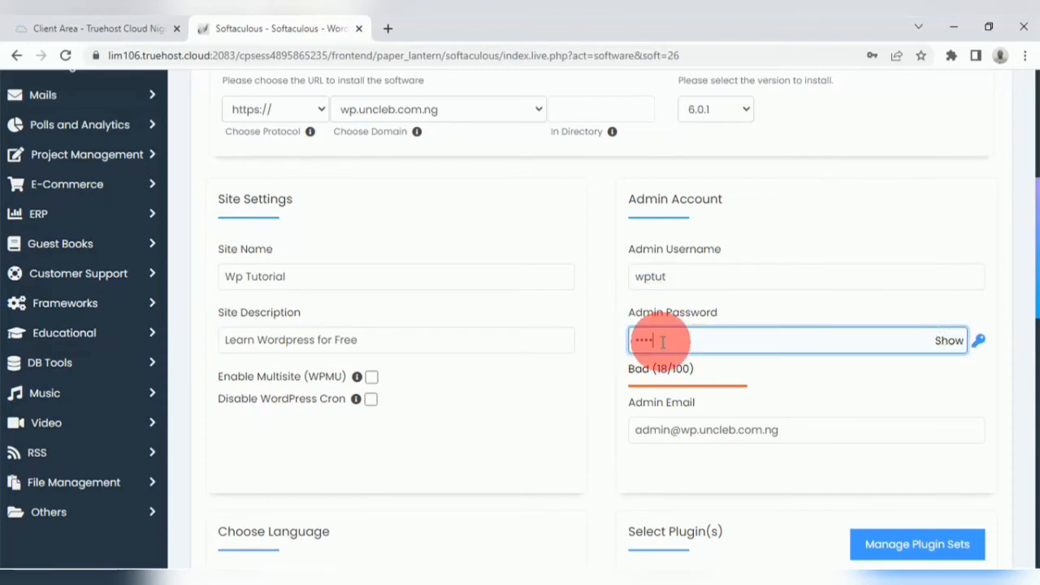
pyautogui.press('BackSpace')
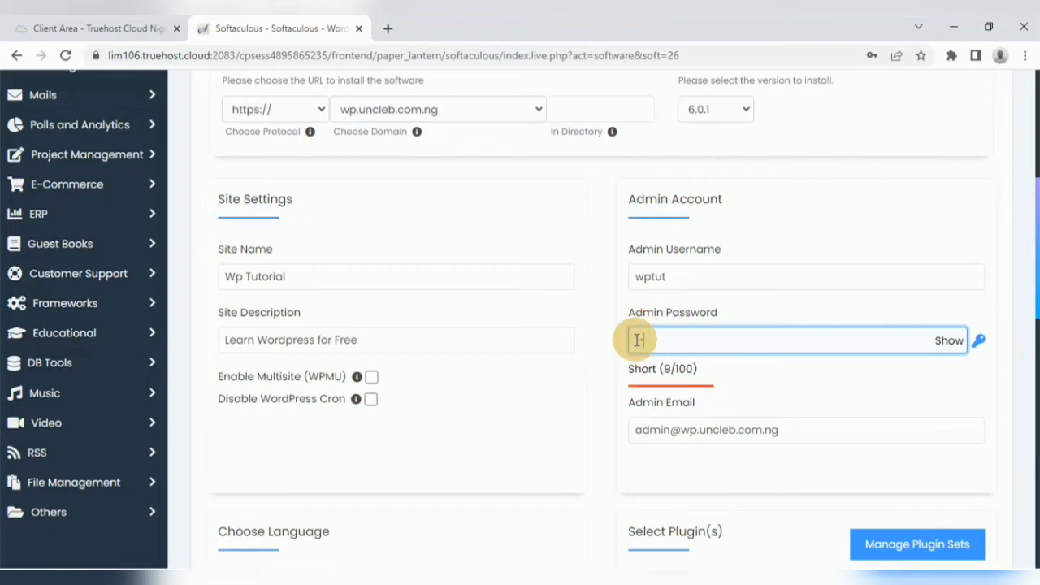
pyautogui.write('•••••••••••')
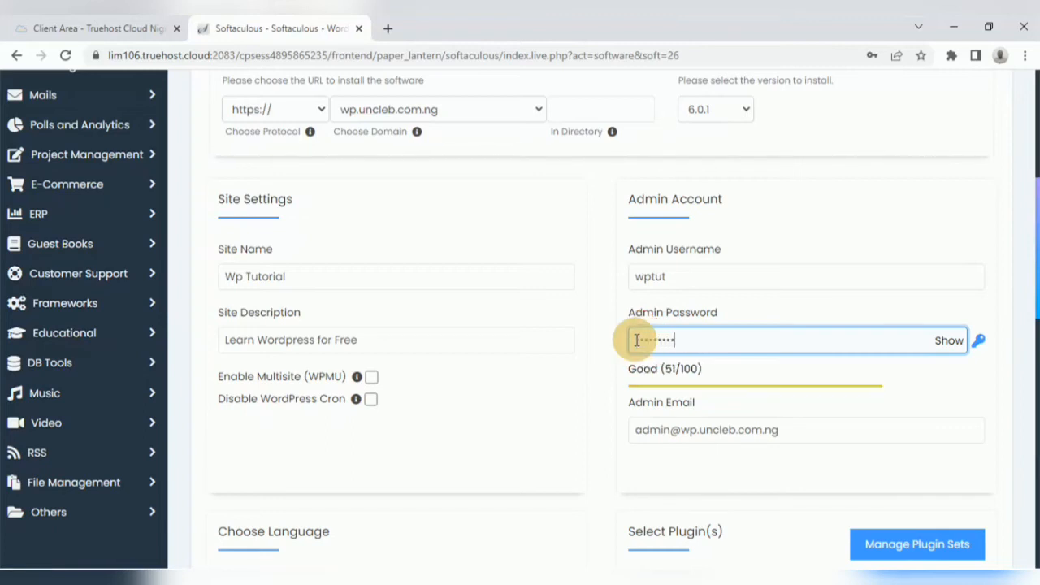
pyautogui.write('•')
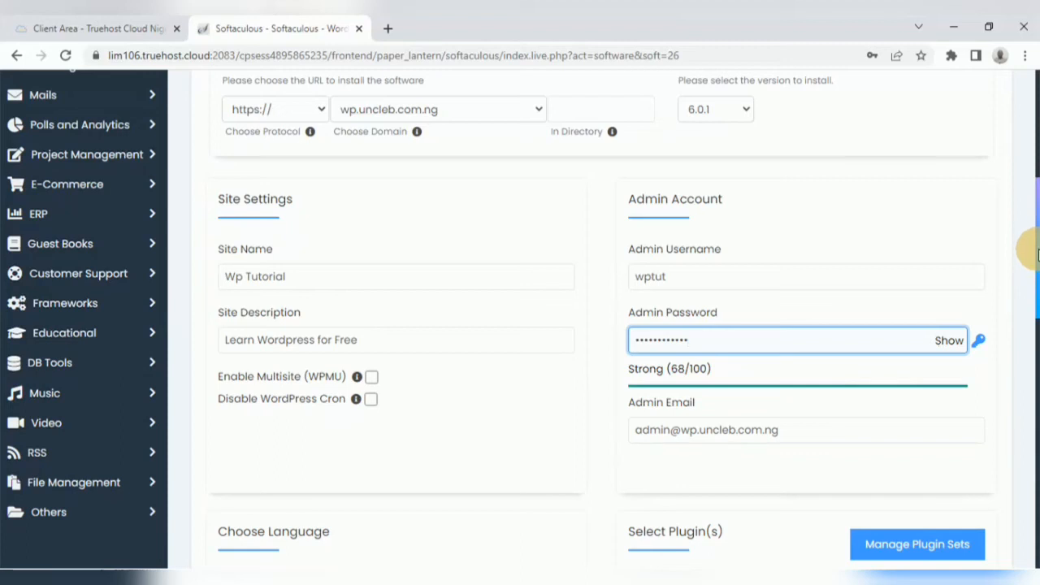
# Step: Launch the WordPress installation and dismiss the browser's save-password prompt
pyautogui.moveTo(1037, 250); pyautogui.dragTo(1038, 396)
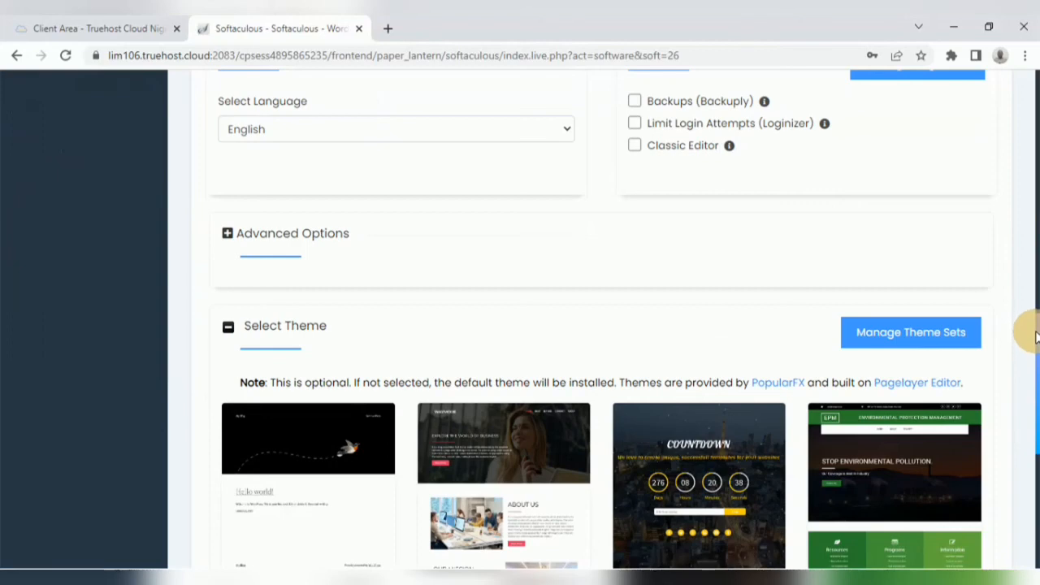
pyautogui.moveTo(1038, 335); pyautogui.dragTo(1037, 399)
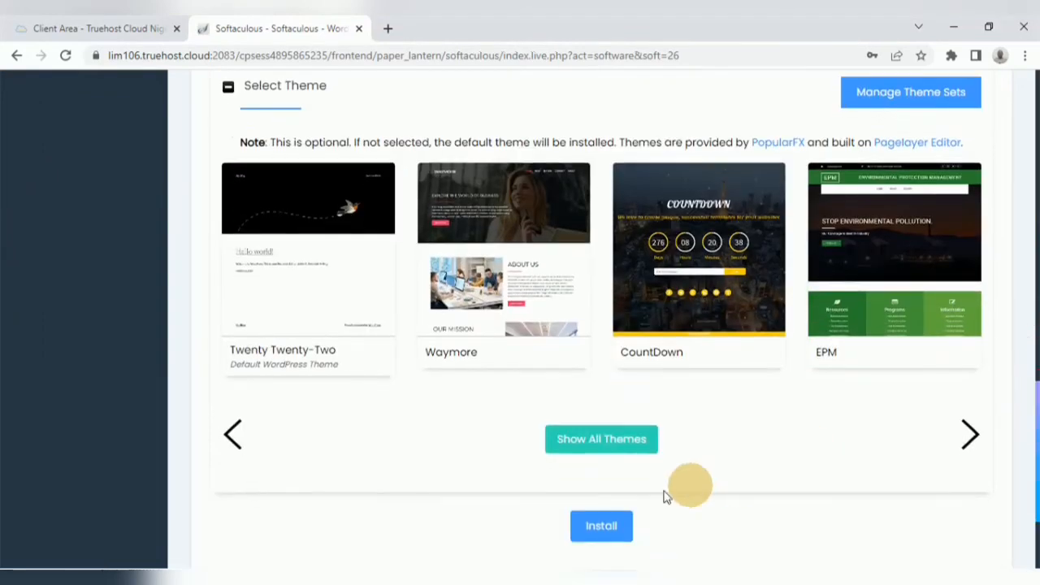
pyautogui.click(598, 527)
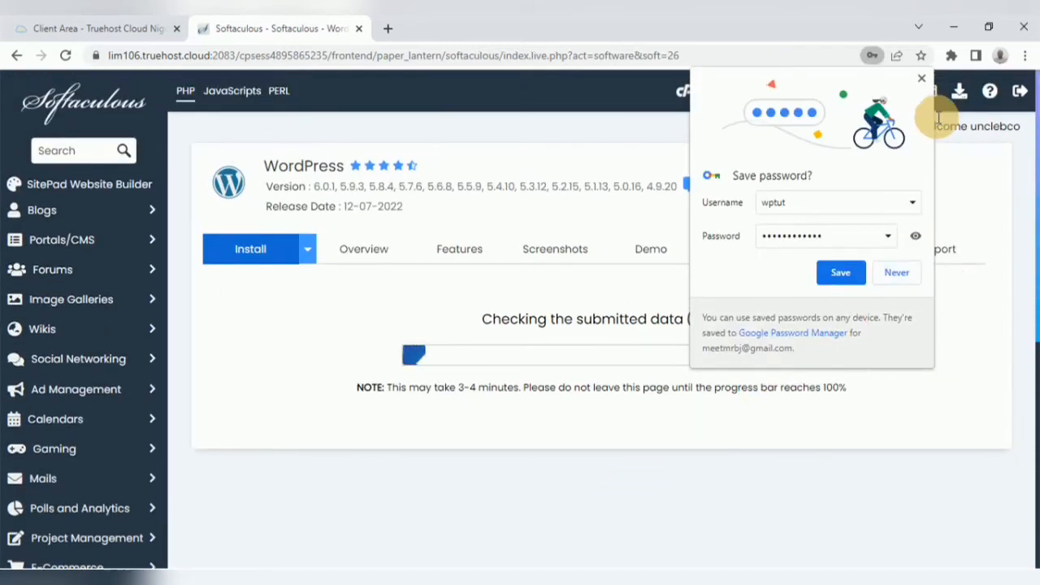
pyautogui.click(920, 81)
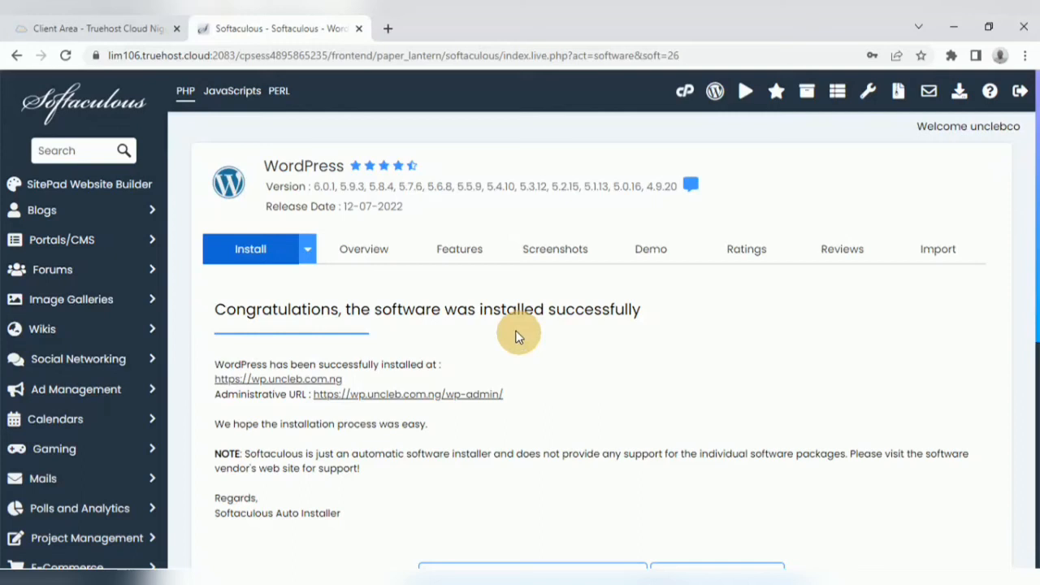
pyautogui.rightClick(286, 380)
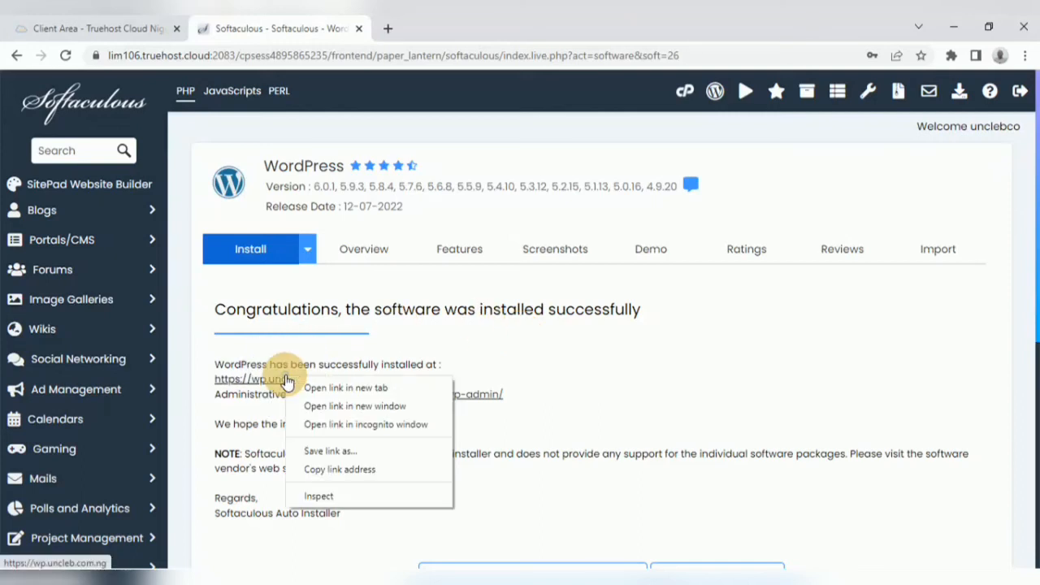
pyautogui.click(348, 389)
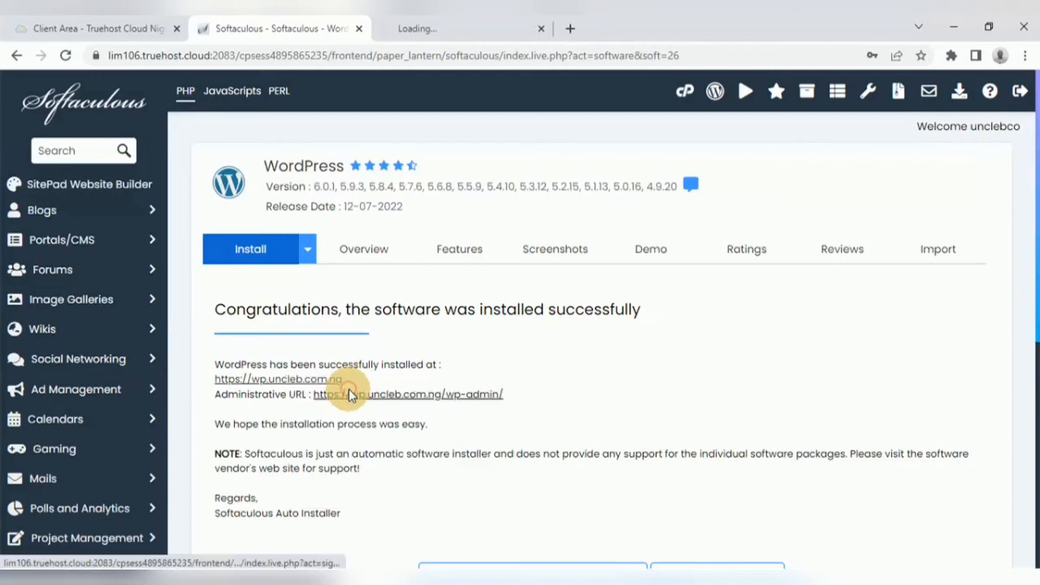
pyautogui.click(443, 29)
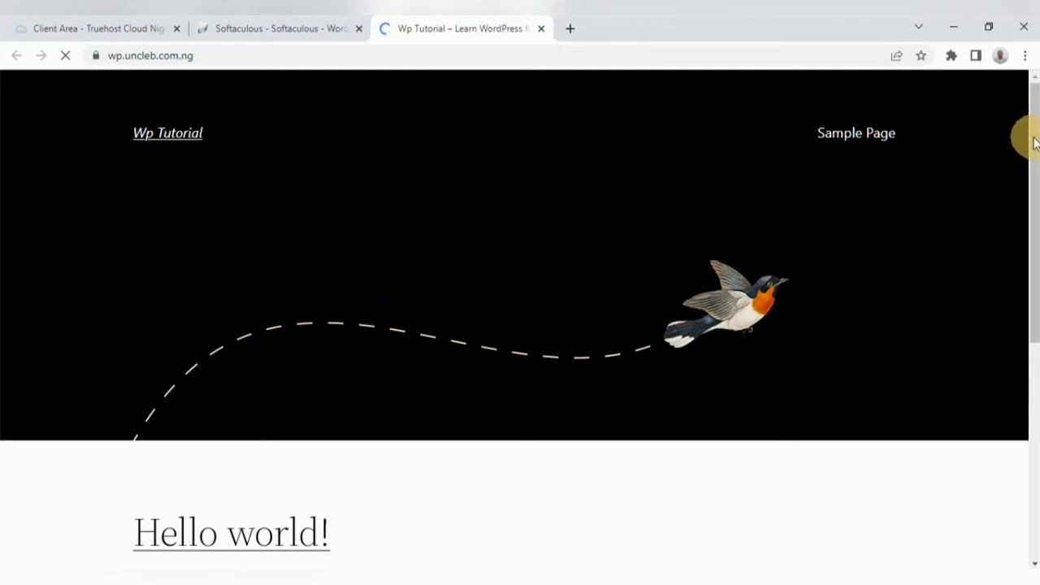
pyautogui.moveTo(1034, 150); pyautogui.dragTo(1031, 292)
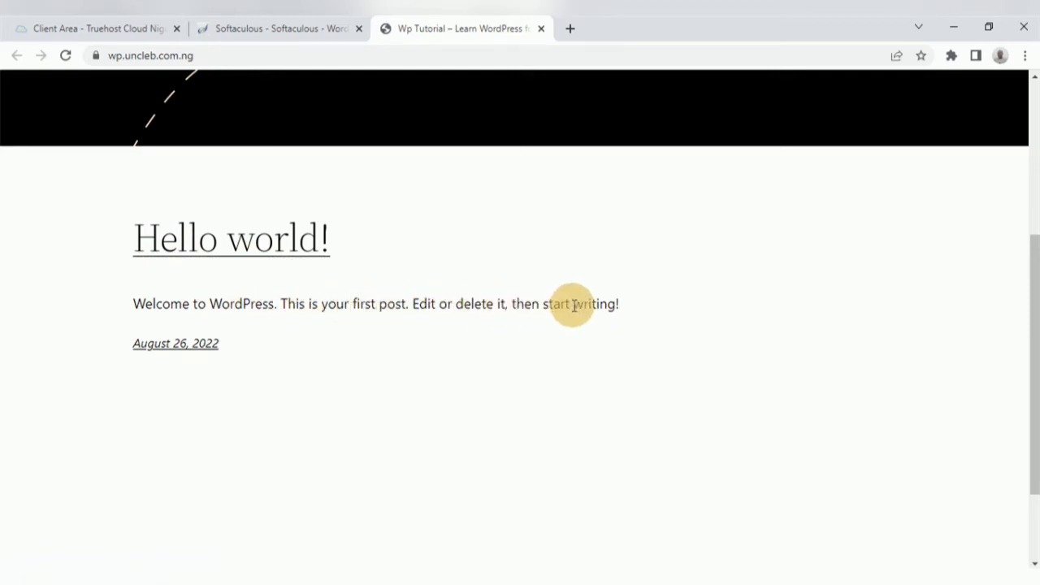
pyautogui.click(274, 28)
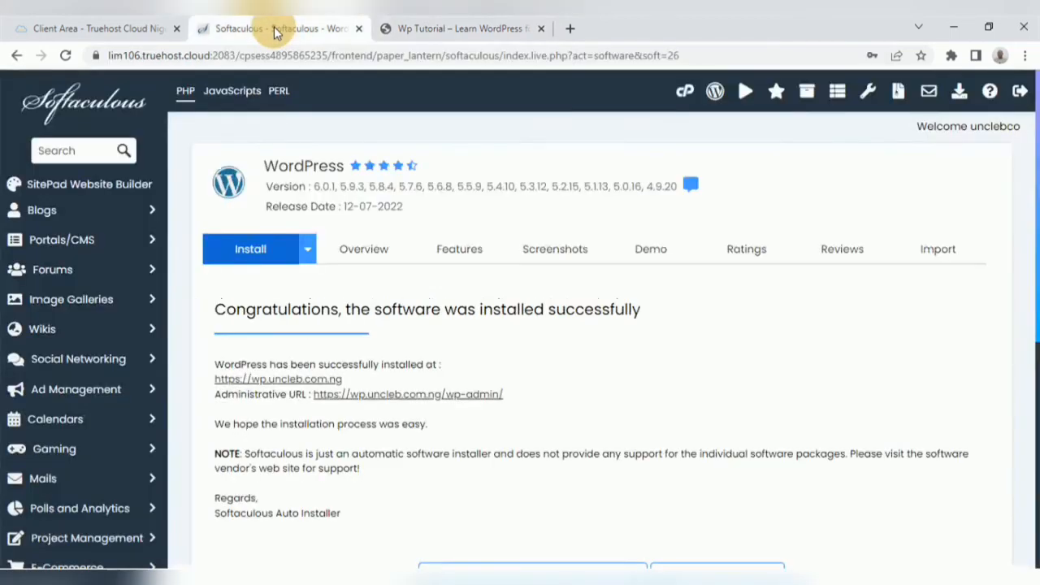
pyautogui.rightClick(401, 396)
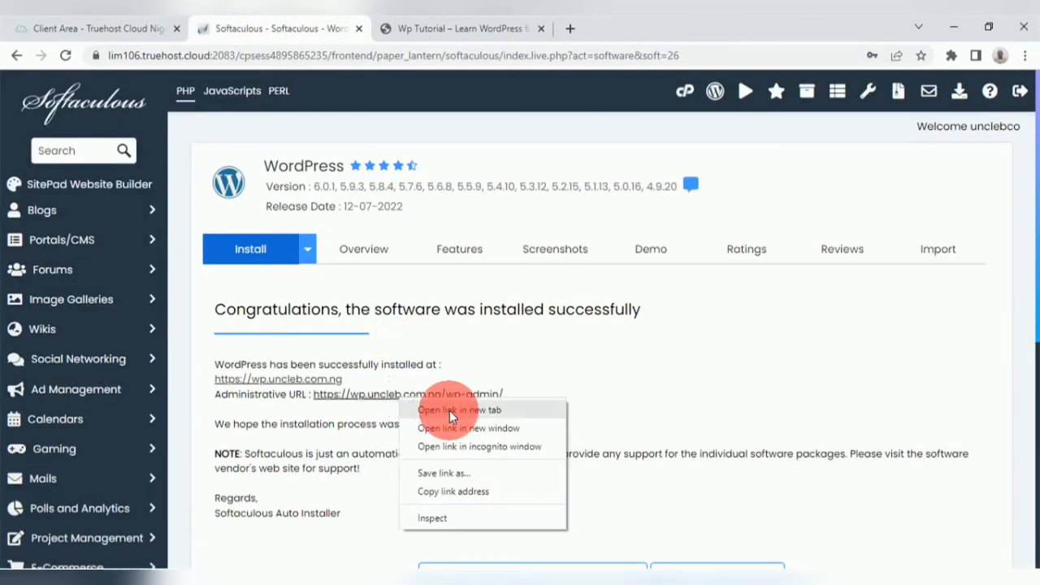
pyautogui.click(449, 410)
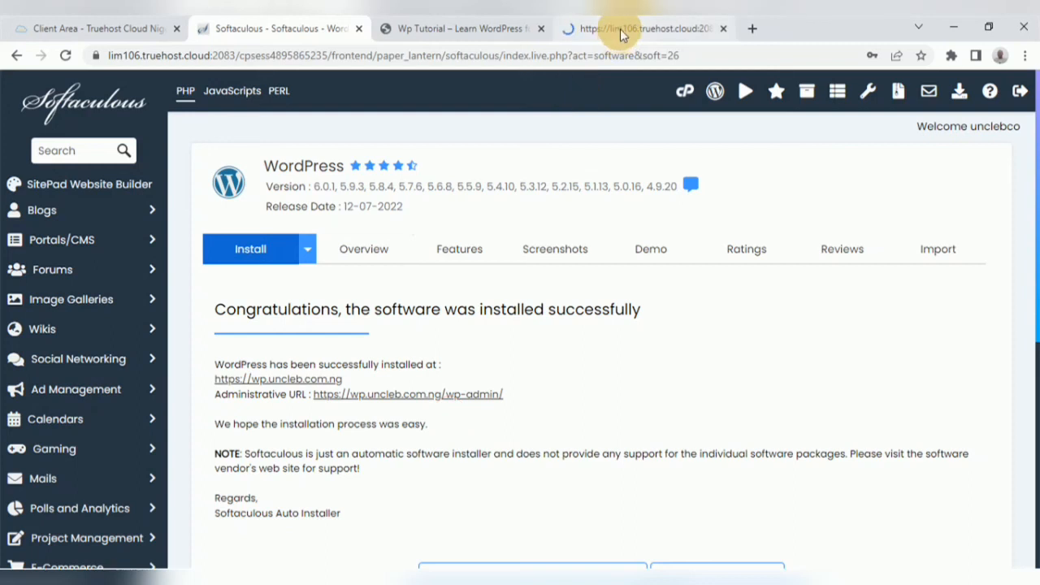
pyautogui.click(620, 29)
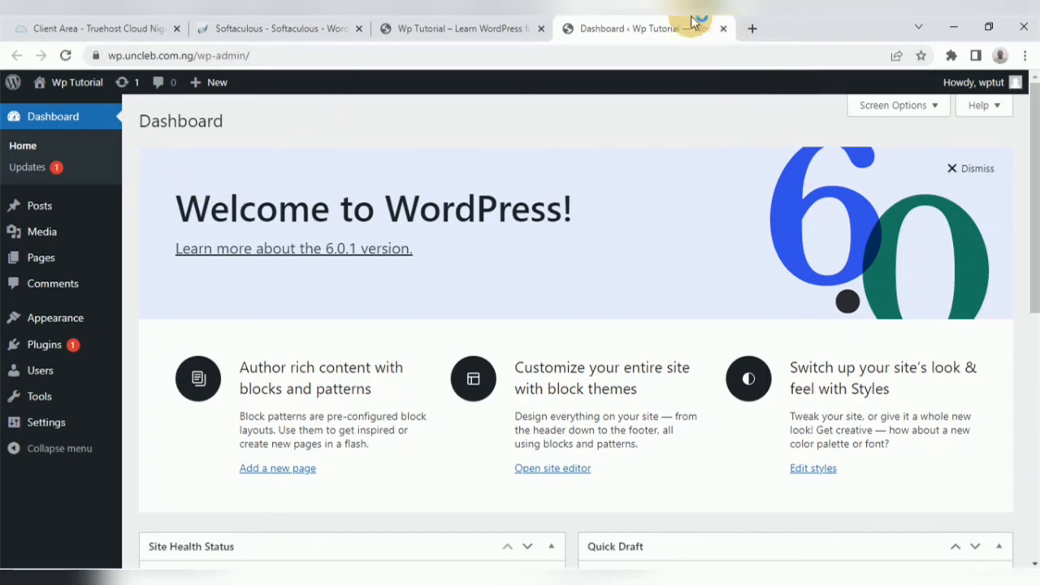
# Step: Close the dashboard tab and reach the admin area again by entering wp.uncleb.com.ng/wp-admin in a new tab
pyautogui.click(724, 30)
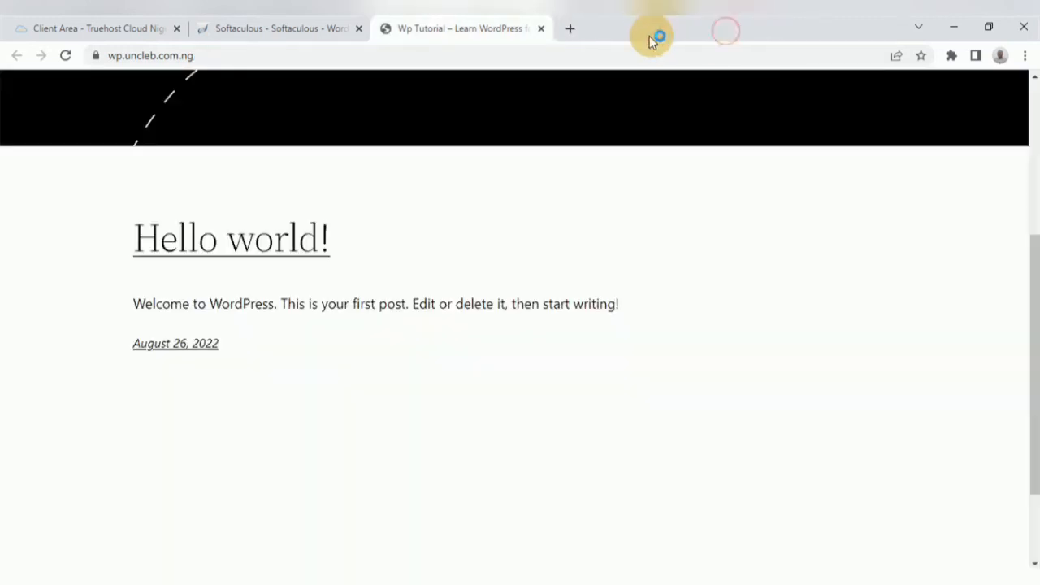
pyautogui.click(570, 29)
pyautogui.click(403, 55)
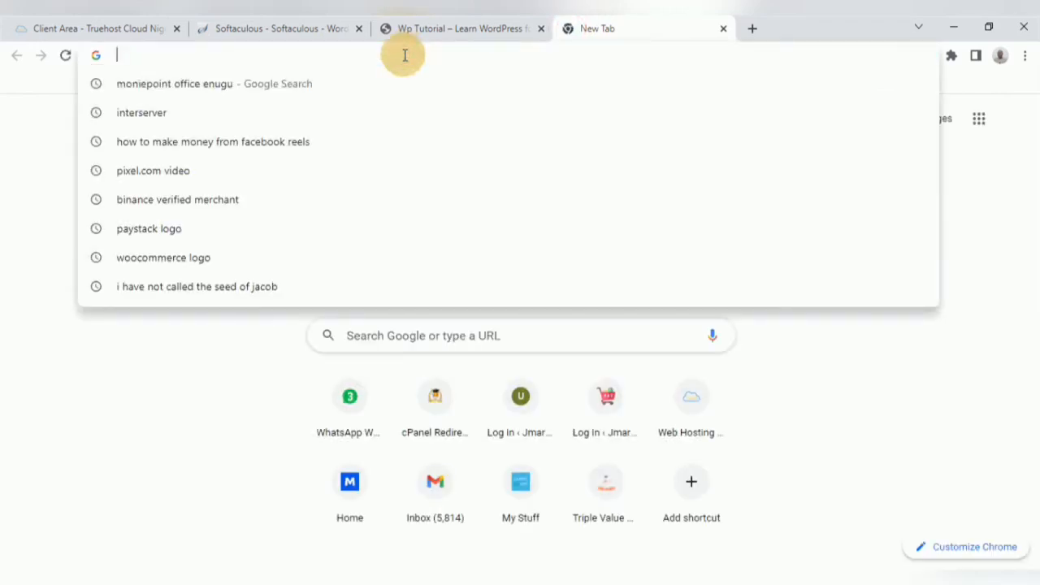
pyautogui.write('wp.uncleb.com.ng')
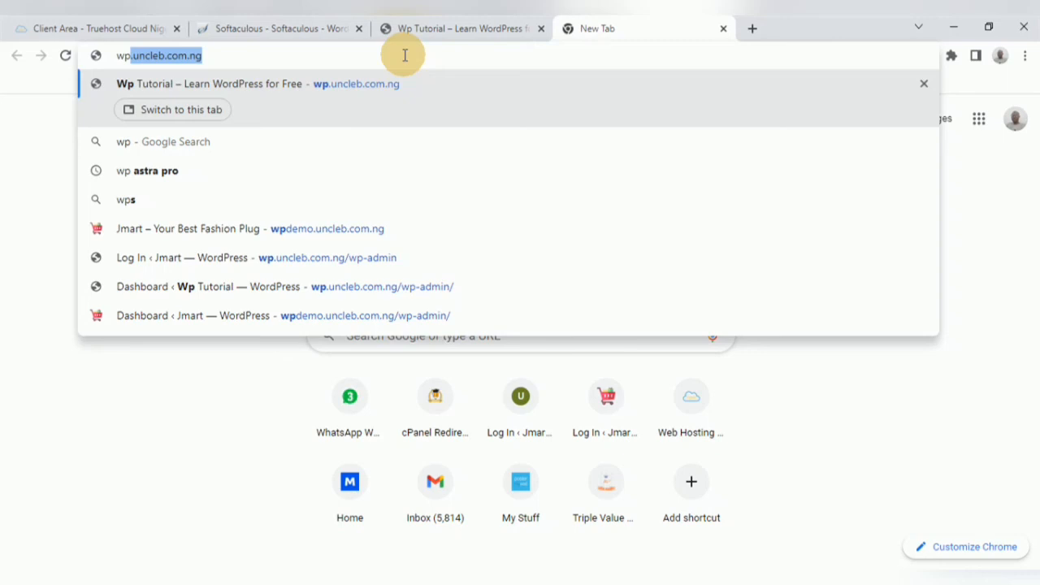
pyautogui.press('Right')
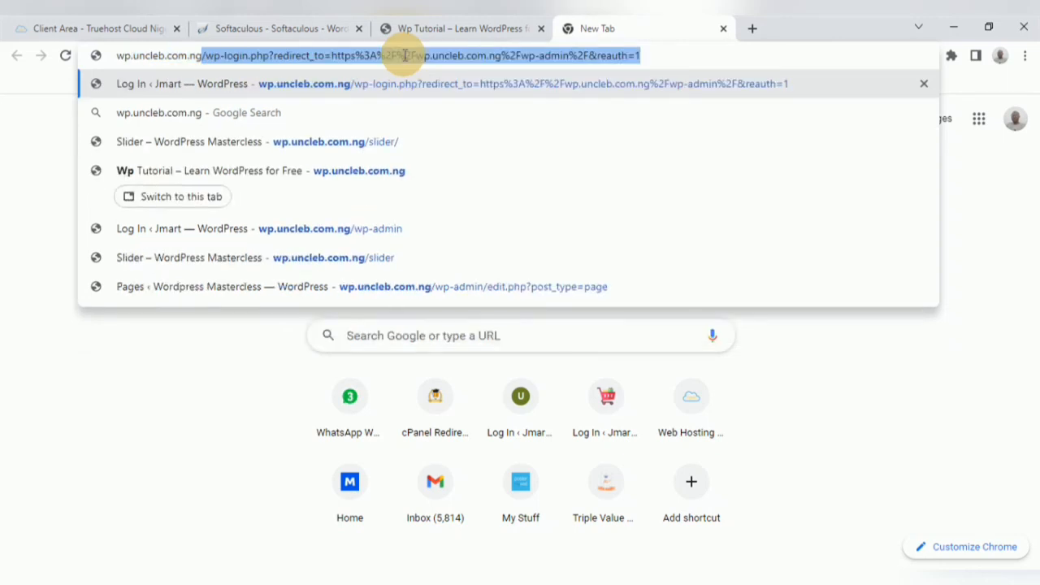
pyautogui.press('BackSpace')
pyautogui.write('/')
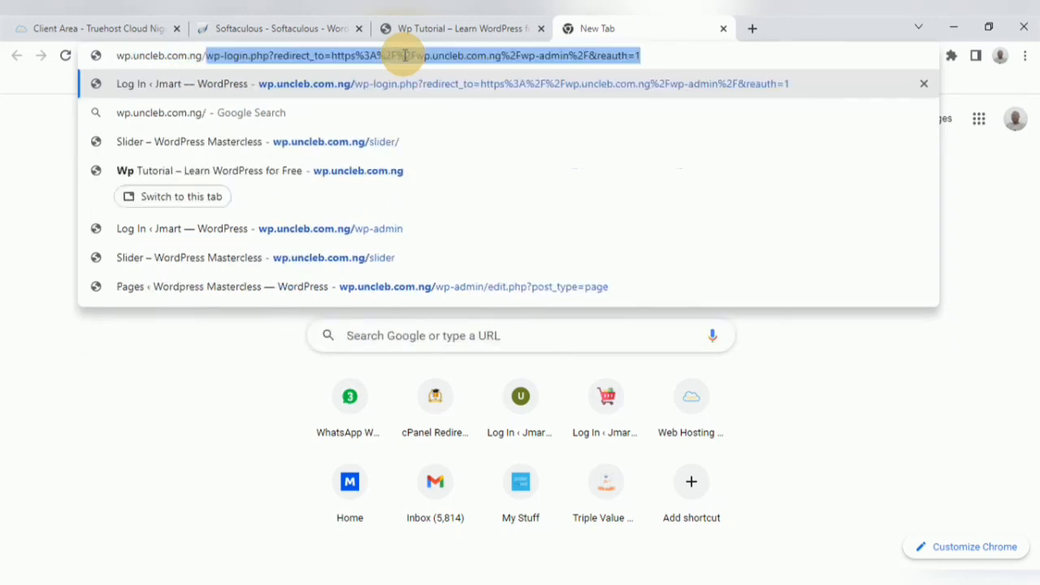
pyautogui.write('wp')
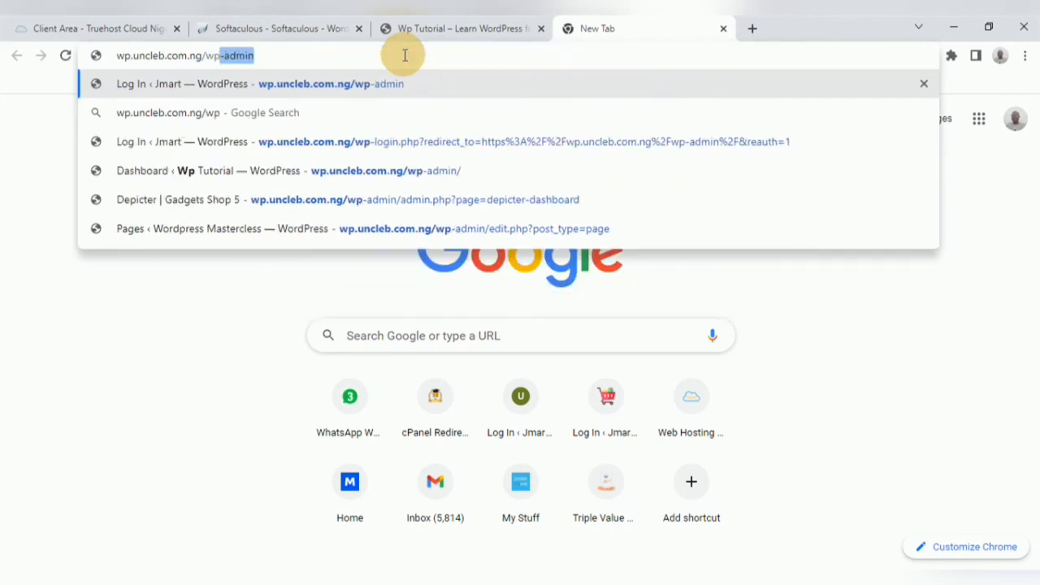
pyautogui.write('-')
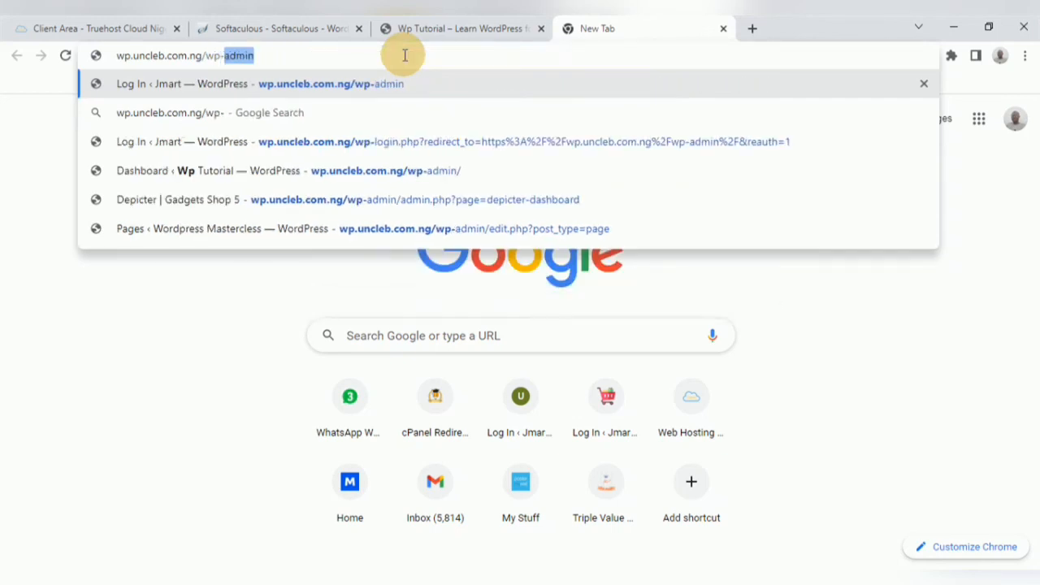
pyautogui.click(321, 53)
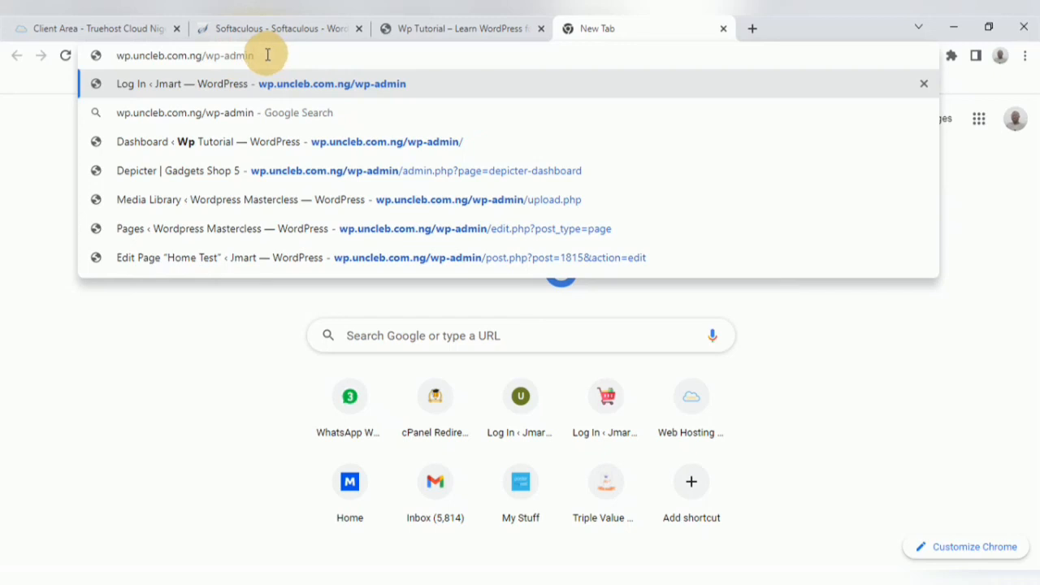
pyautogui.press('Return')
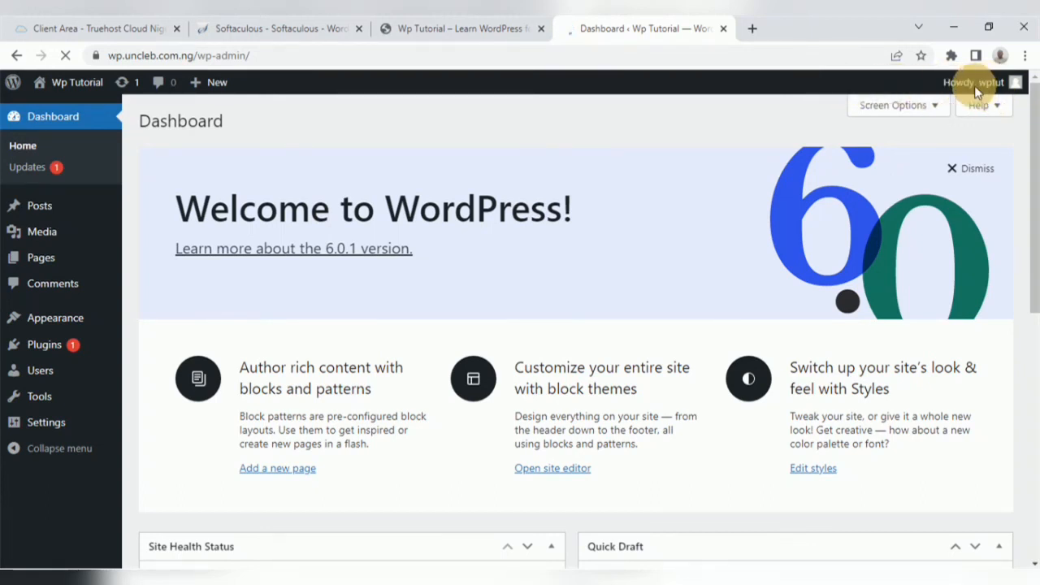
pyautogui.moveTo(973, 86)
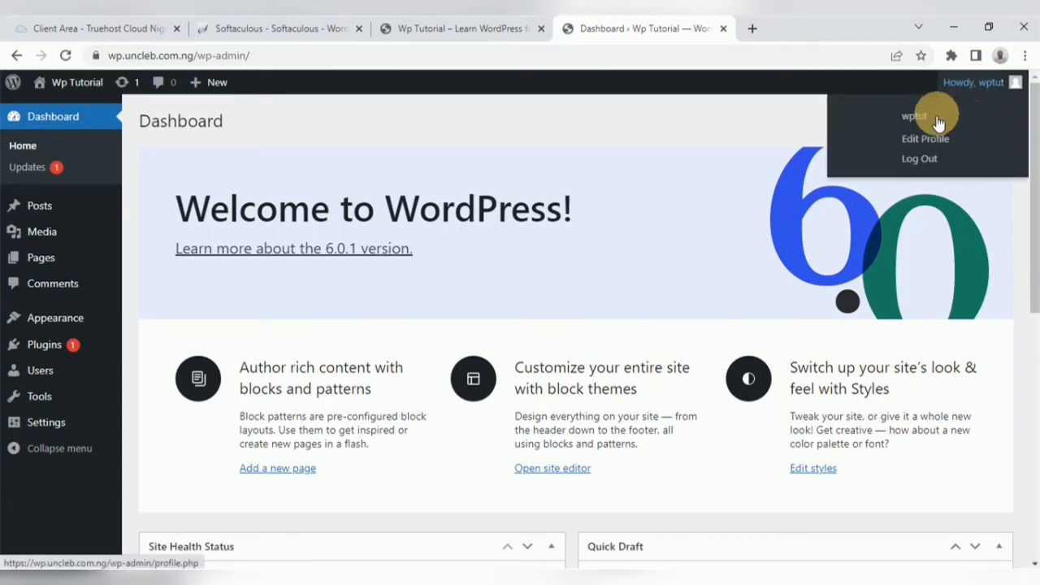
# Step: Log out of the dashboard and open wp.uncleb.com.ng/wp-admin again to reach the login page
pyautogui.click(915, 161)
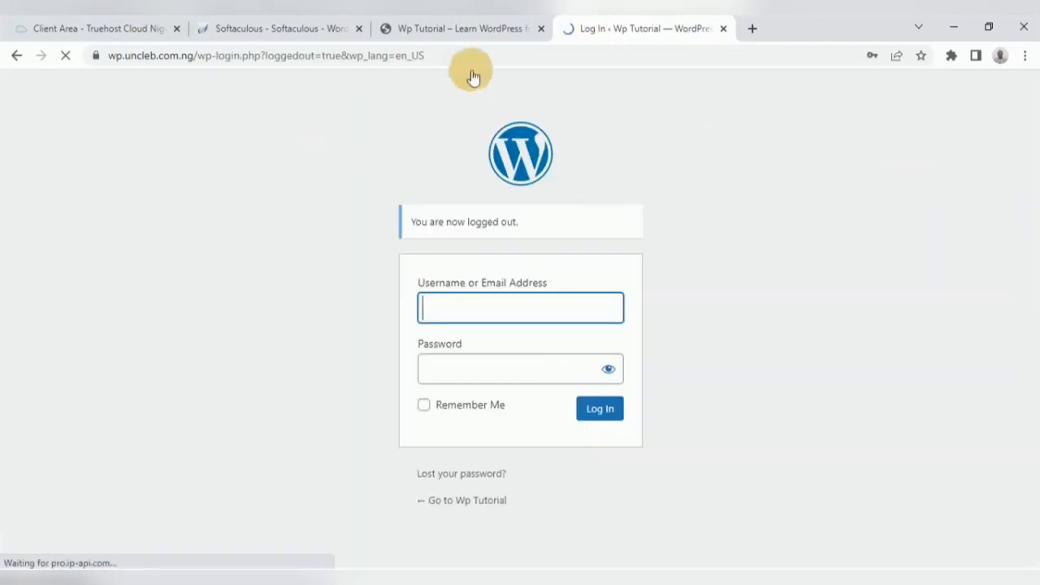
pyautogui.click(463, 53)
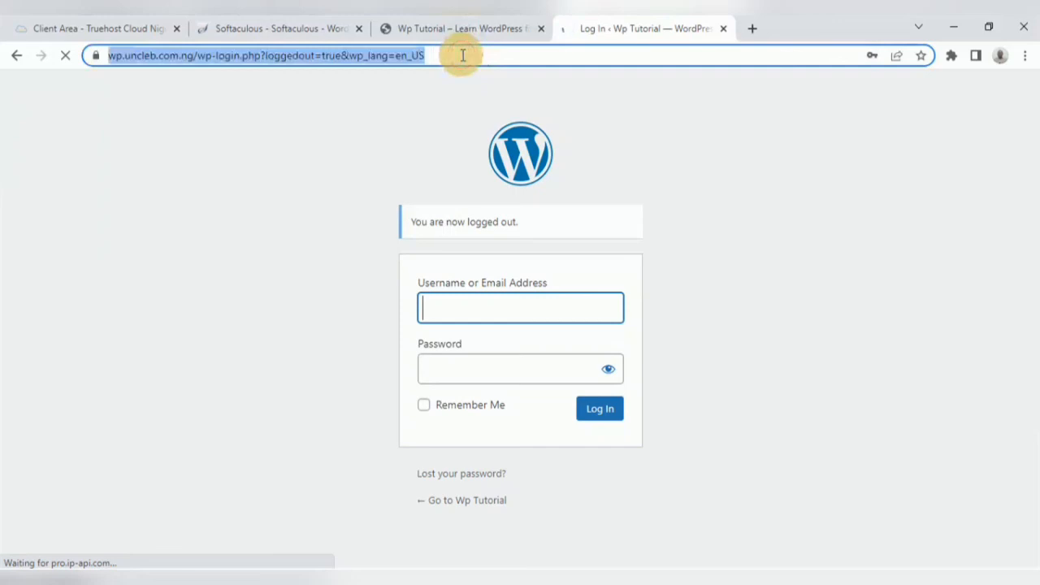
pyautogui.write('wp')
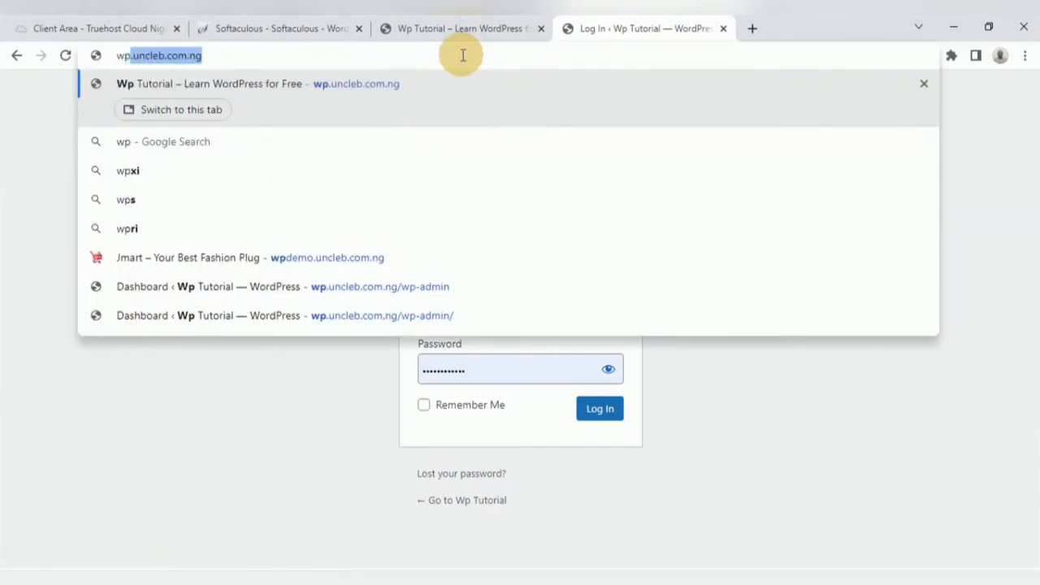
pyautogui.write('.uncleb.com.ng')
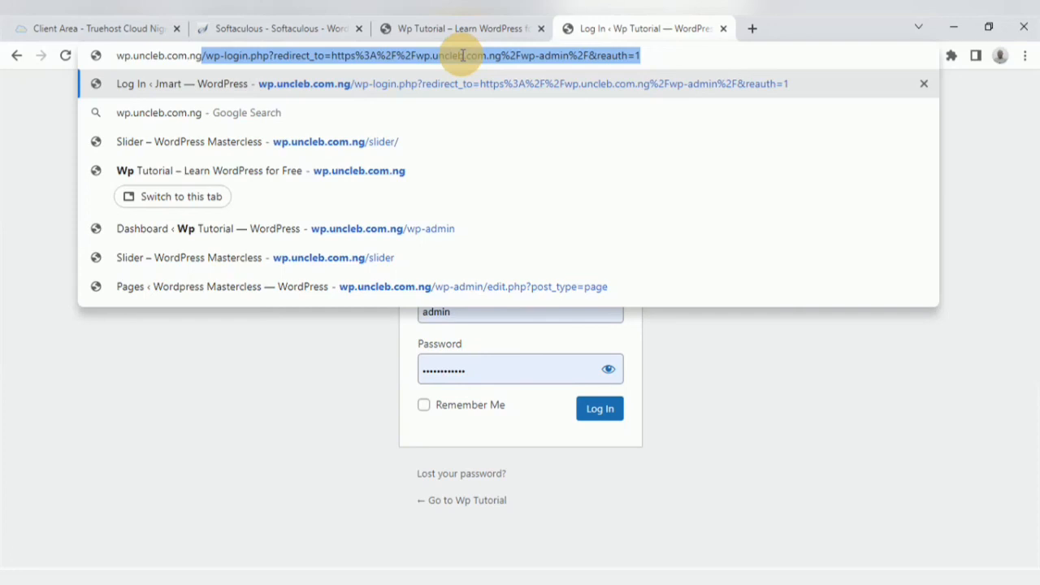
pyautogui.write('/w')
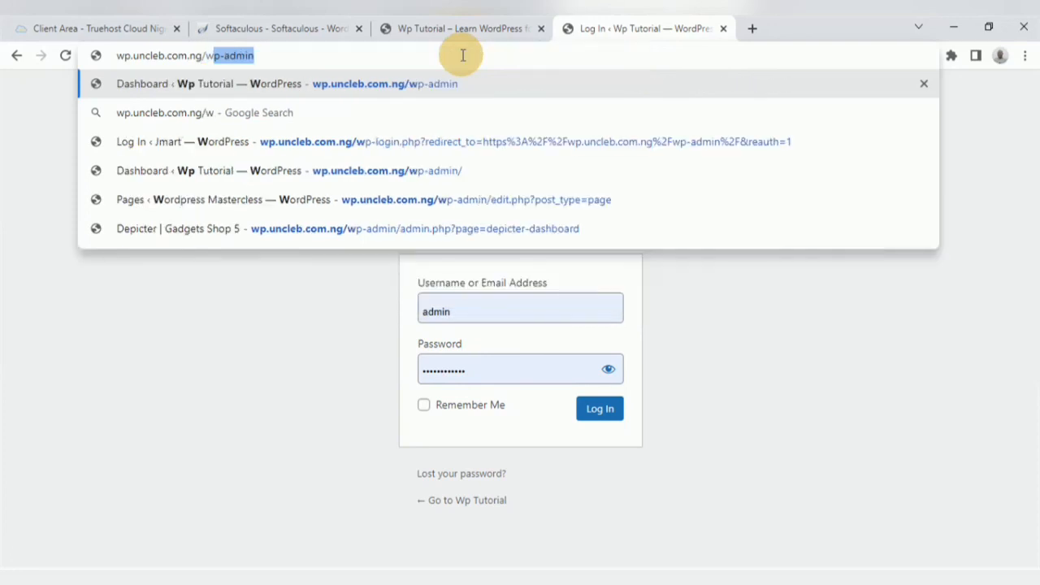
pyautogui.write('p')
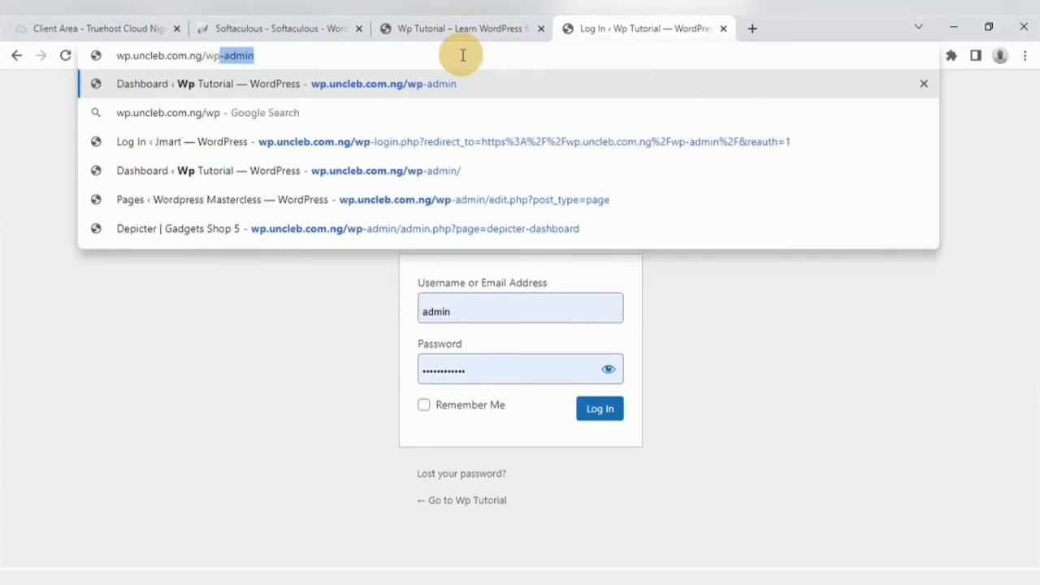
pyautogui.press('Return')
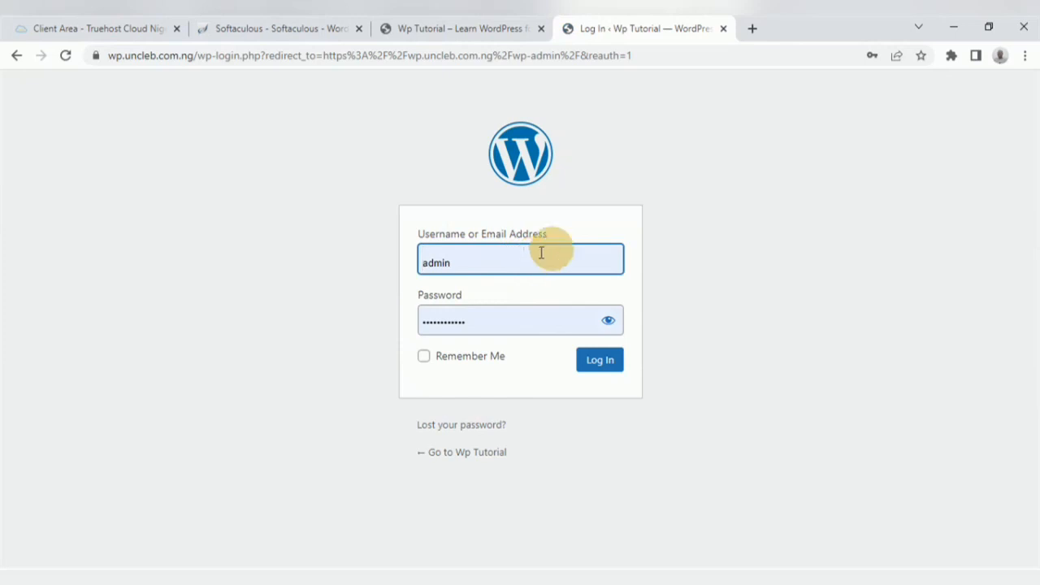
# Step: Log in with username wptut and the account password, then dismiss the browser's save-password prompt
pyautogui.click(458, 261)
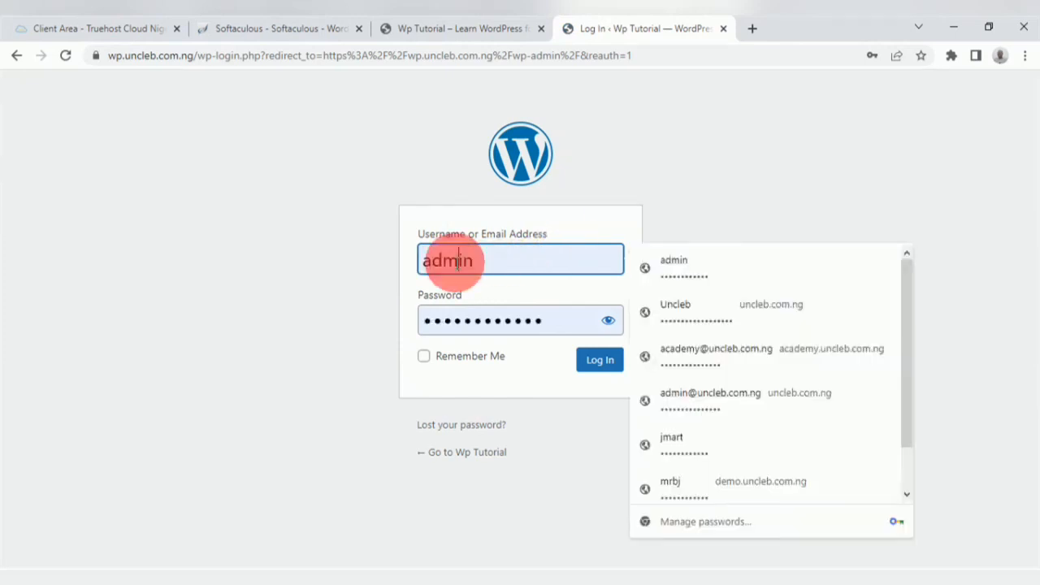
pyautogui.moveTo(476, 260); pyautogui.dragTo(422, 260)
pyautogui.write('wp')
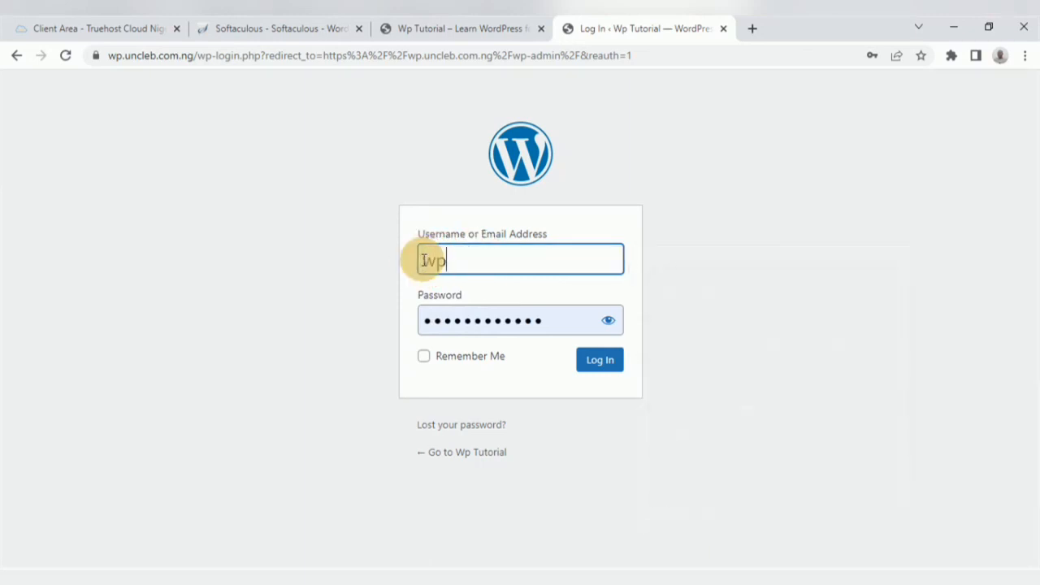
pyautogui.write('tut')
pyautogui.click(529, 320)
pyautogui.moveTo(529, 320); pyautogui.dragTo(422, 319)
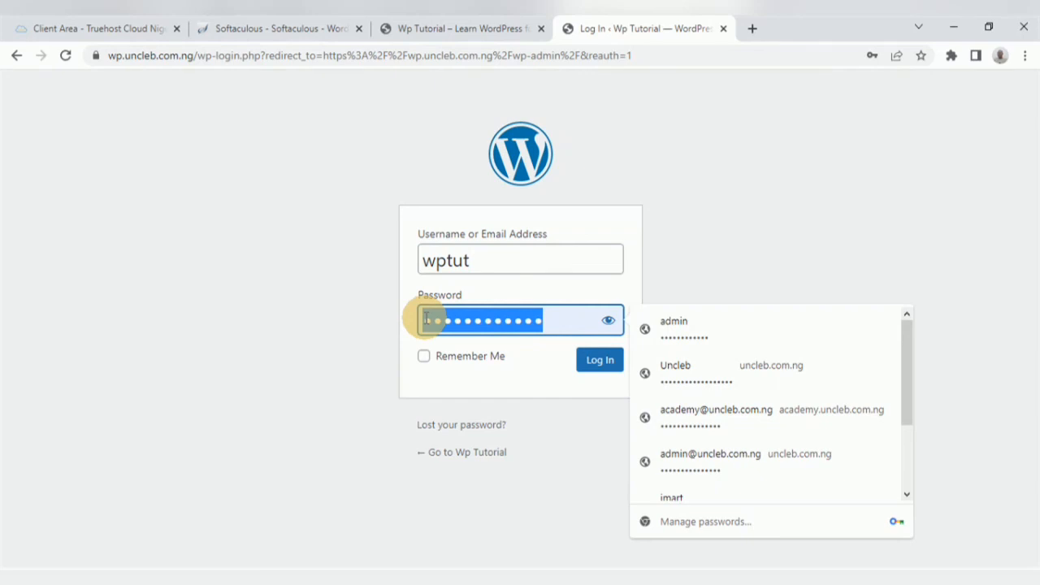
pyautogui.write('••••')
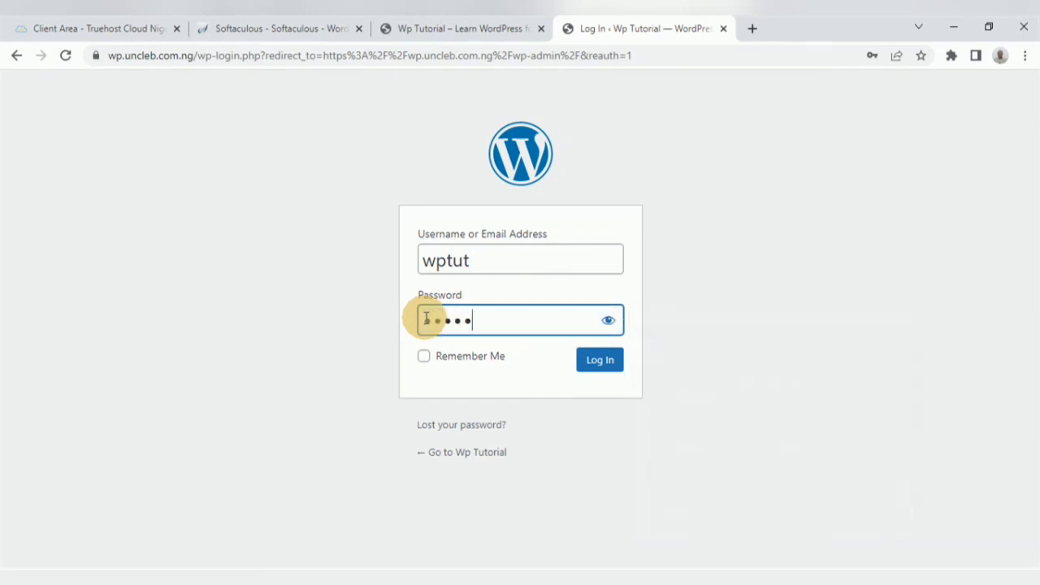
pyautogui.write('•••••••')
pyautogui.click(597, 365)
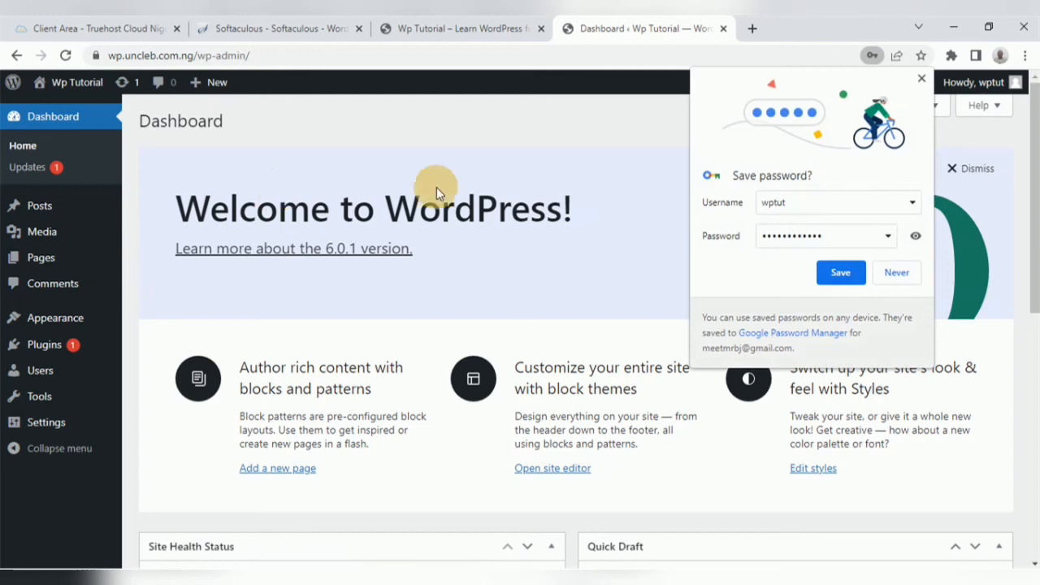
pyautogui.click(920, 79)
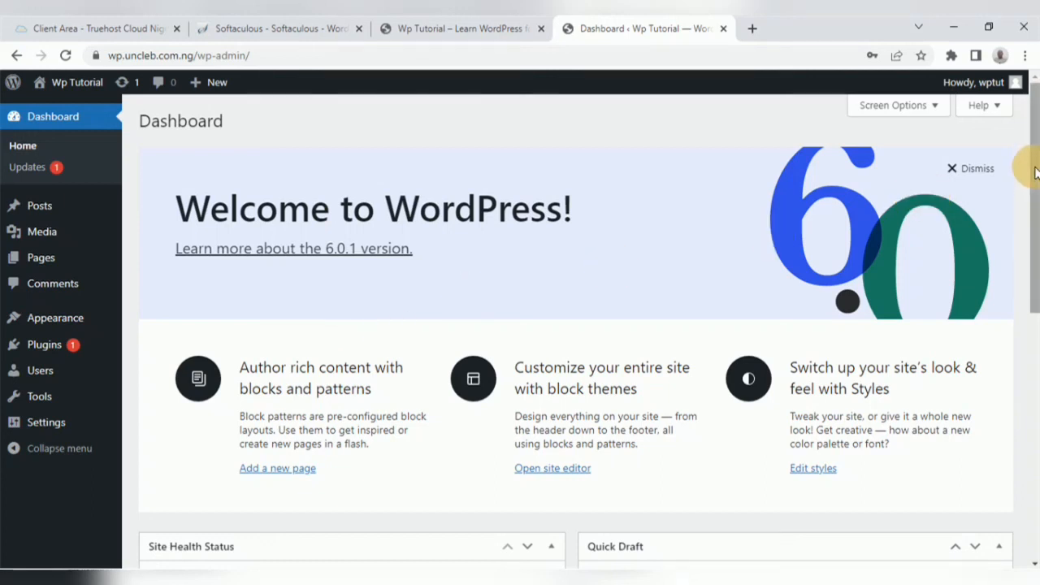
pyautogui.moveTo(1034, 172); pyautogui.dragTo(1034, 183)
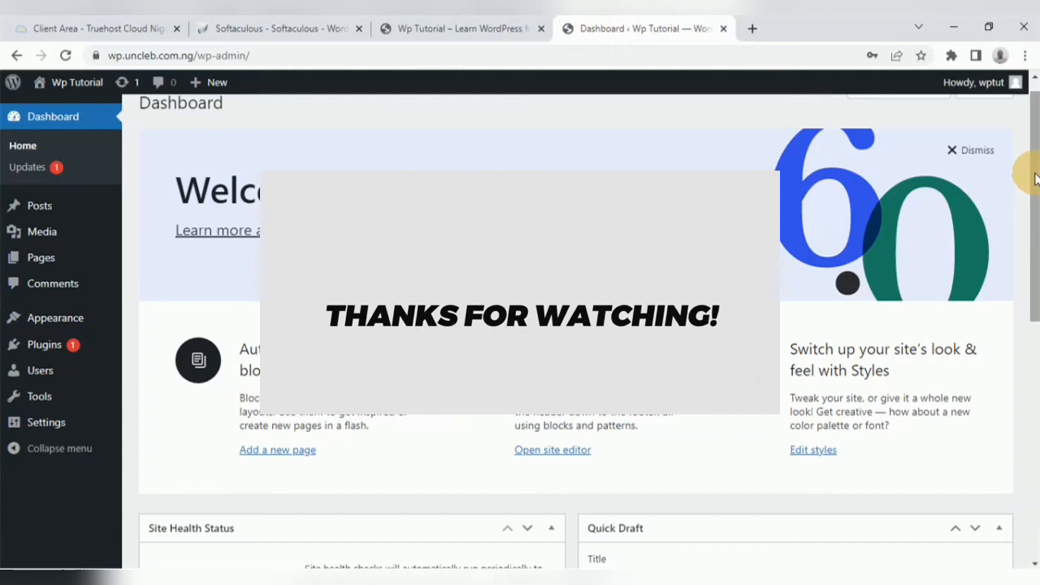
pyautogui.scroll(1, 1030, 162)
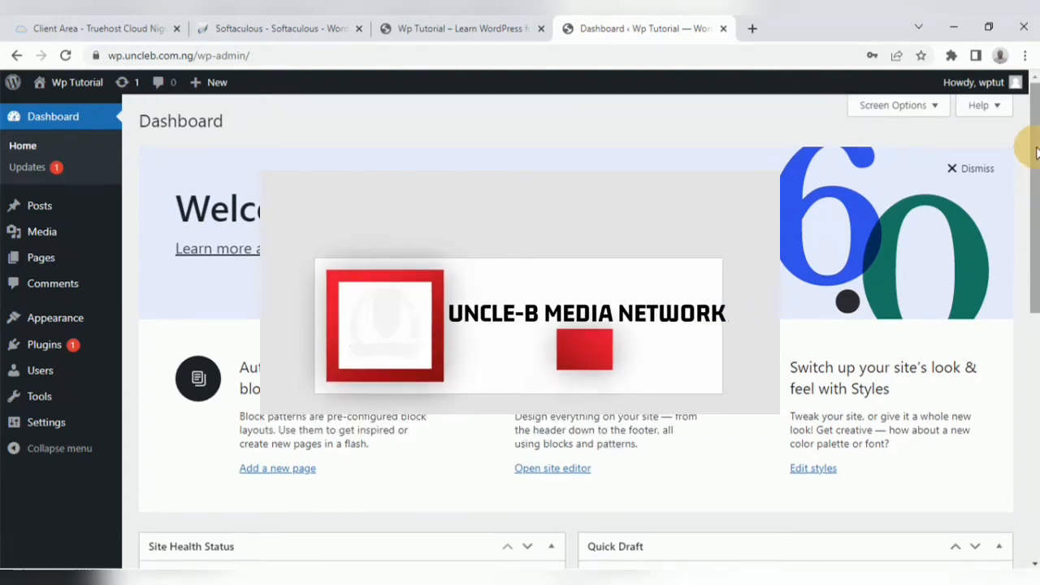